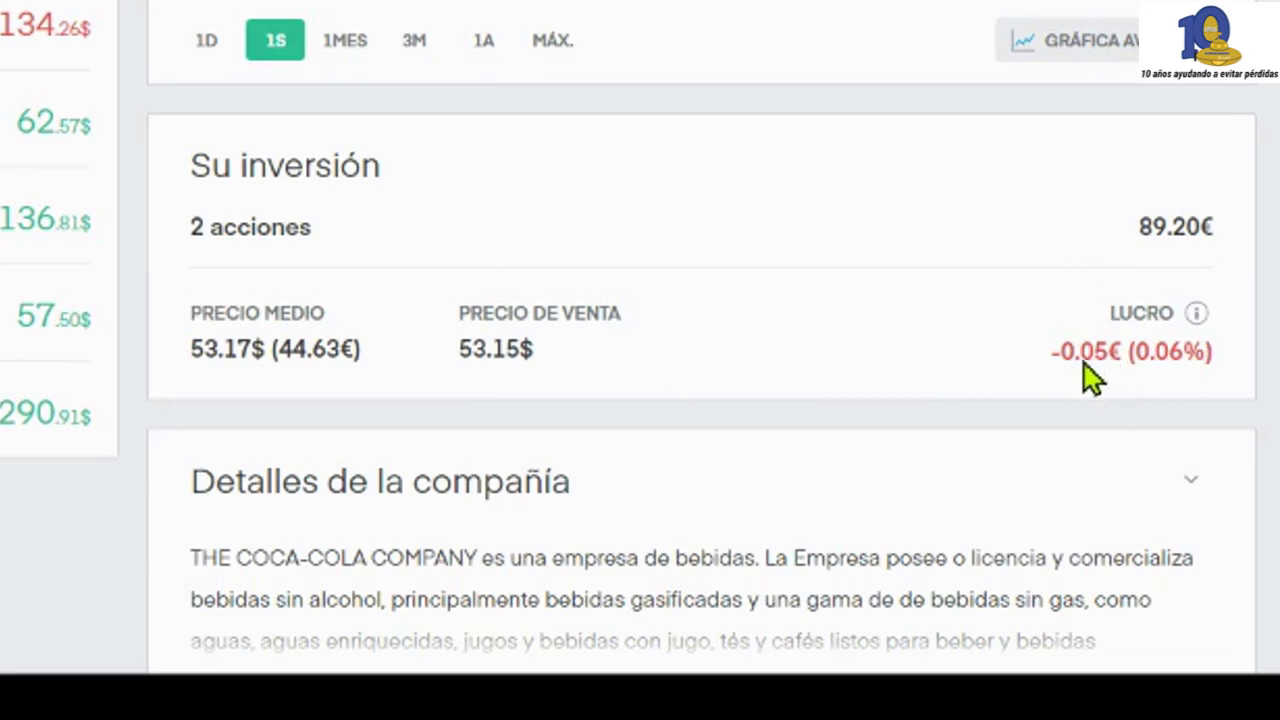
# - Examine the table of companies to open long, highlighting its heading and the DKNG symbol and initial price
pyautogui.scroll(2, 1090, 360)
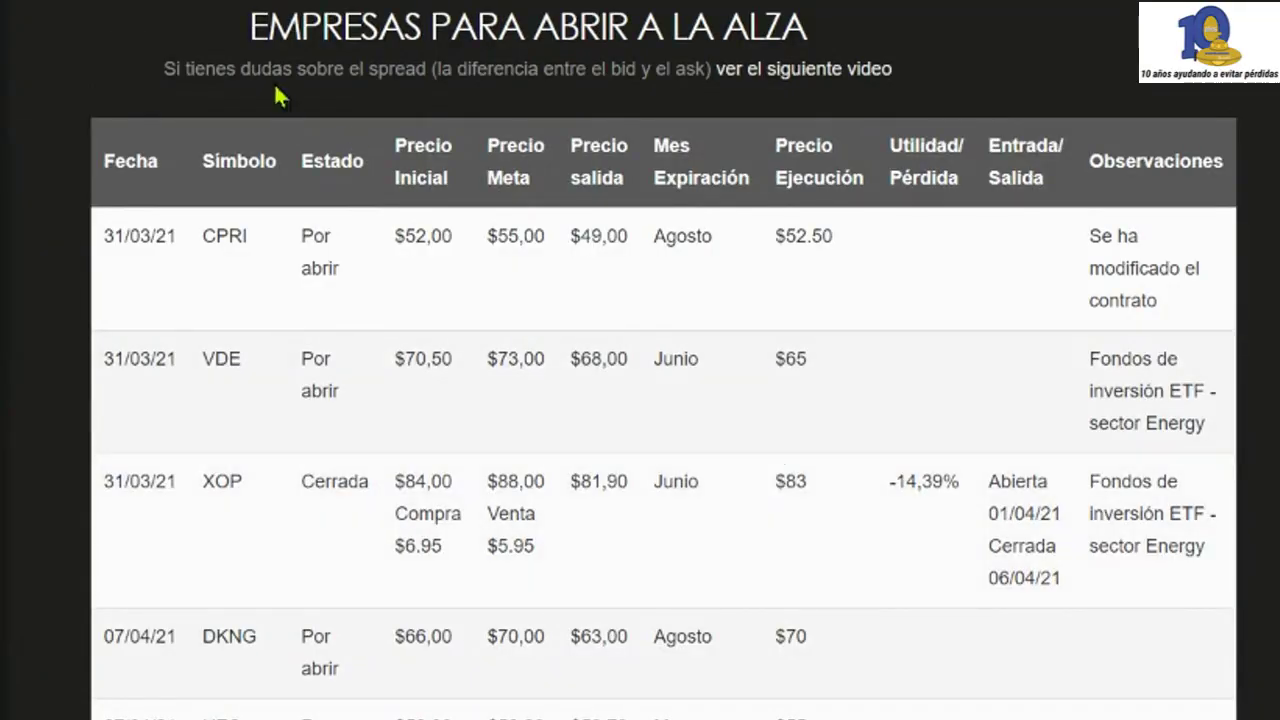
pyautogui.moveTo(249, 33); pyautogui.dragTo(786, 44)
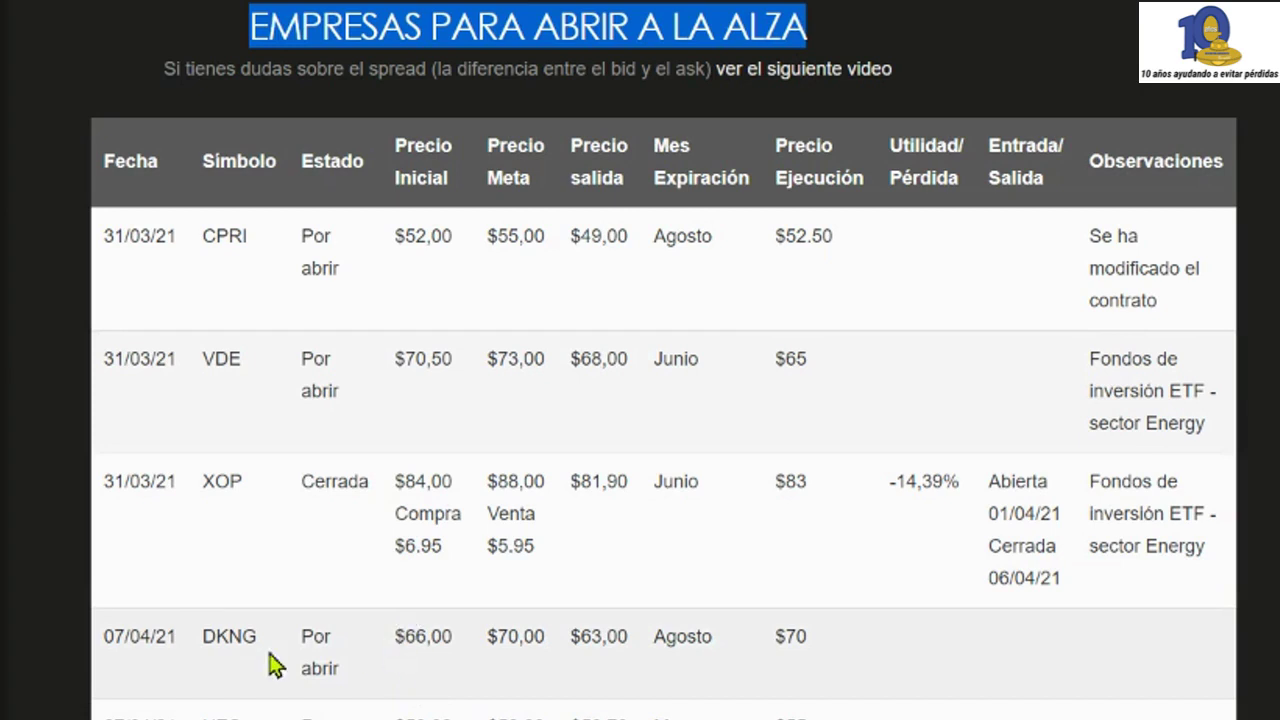
pyautogui.moveTo(200, 638); pyautogui.dragTo(266, 645)
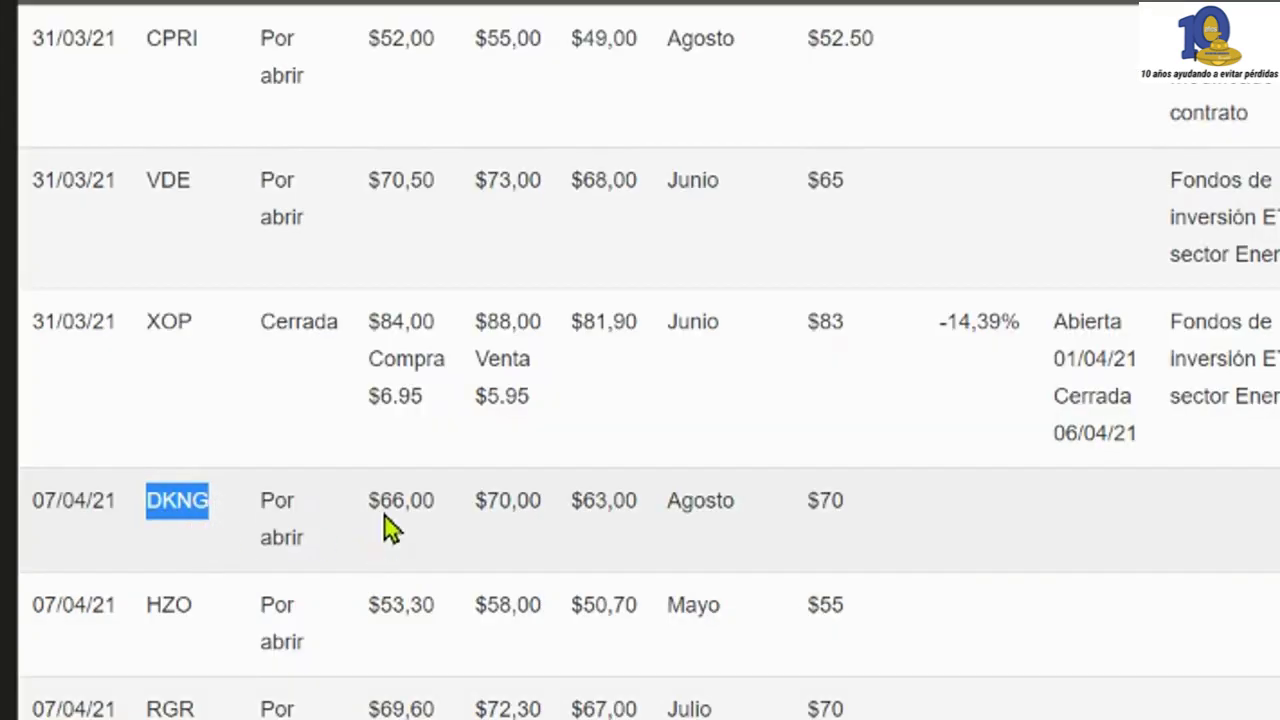
pyautogui.moveTo(369, 500); pyautogui.dragTo(431, 494)
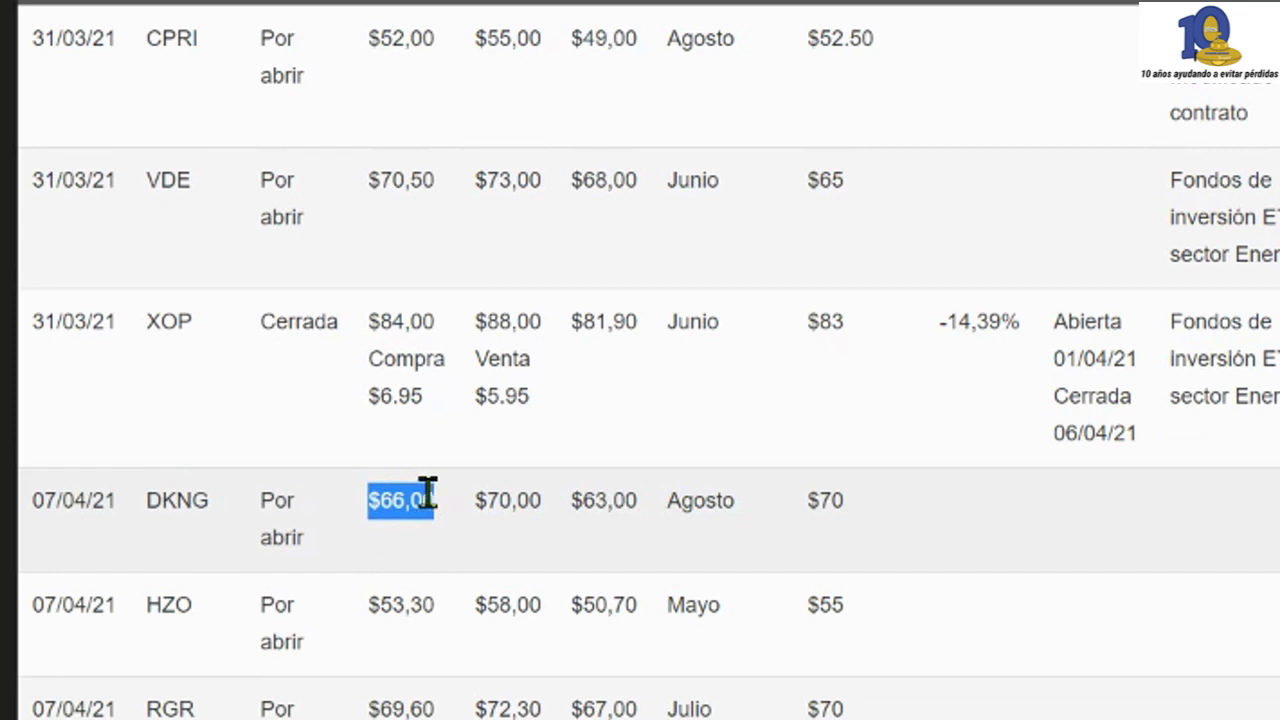
pyautogui.doubleClick(163, 500)
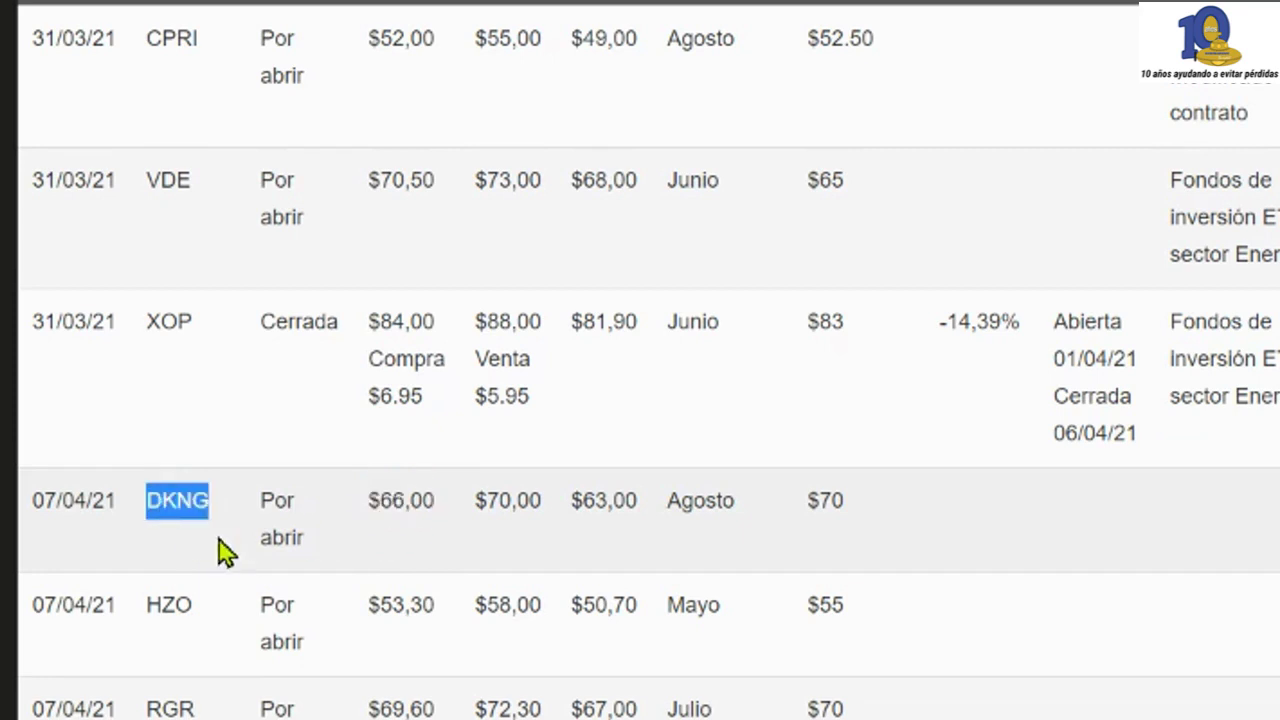
pyautogui.doubleClick(380, 502)
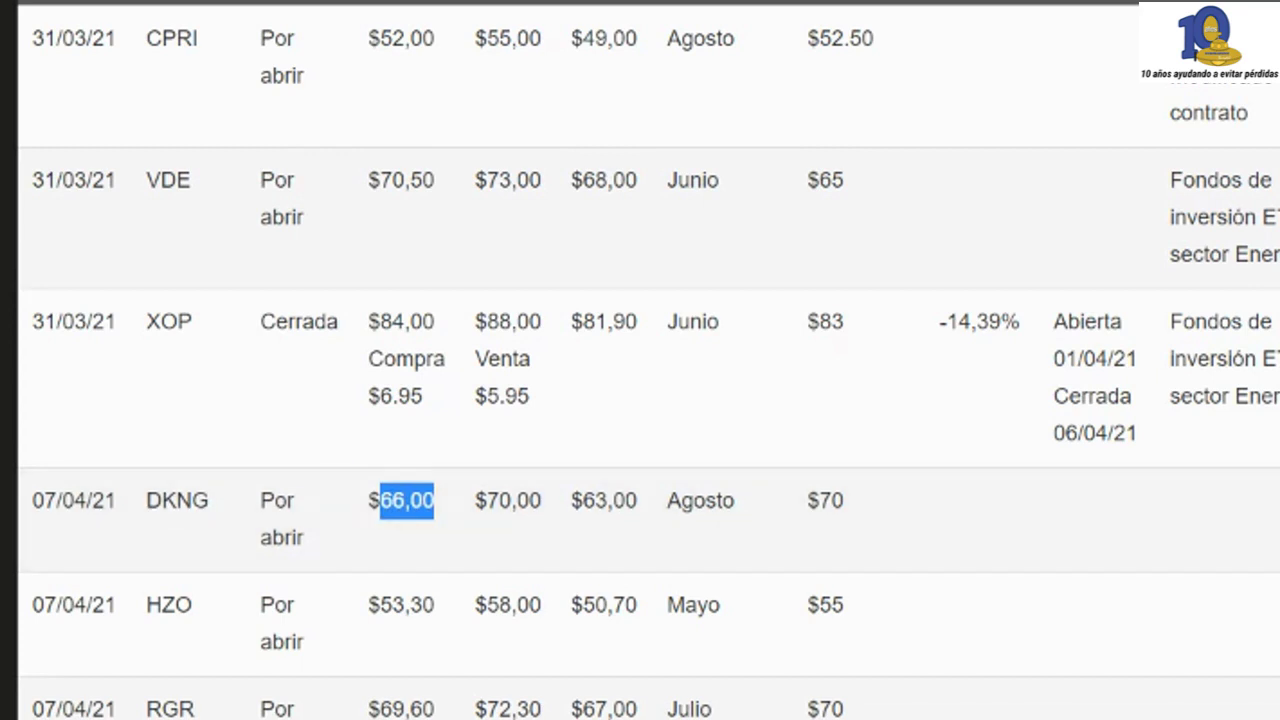
pyautogui.hotkey('alt', 'Tab')
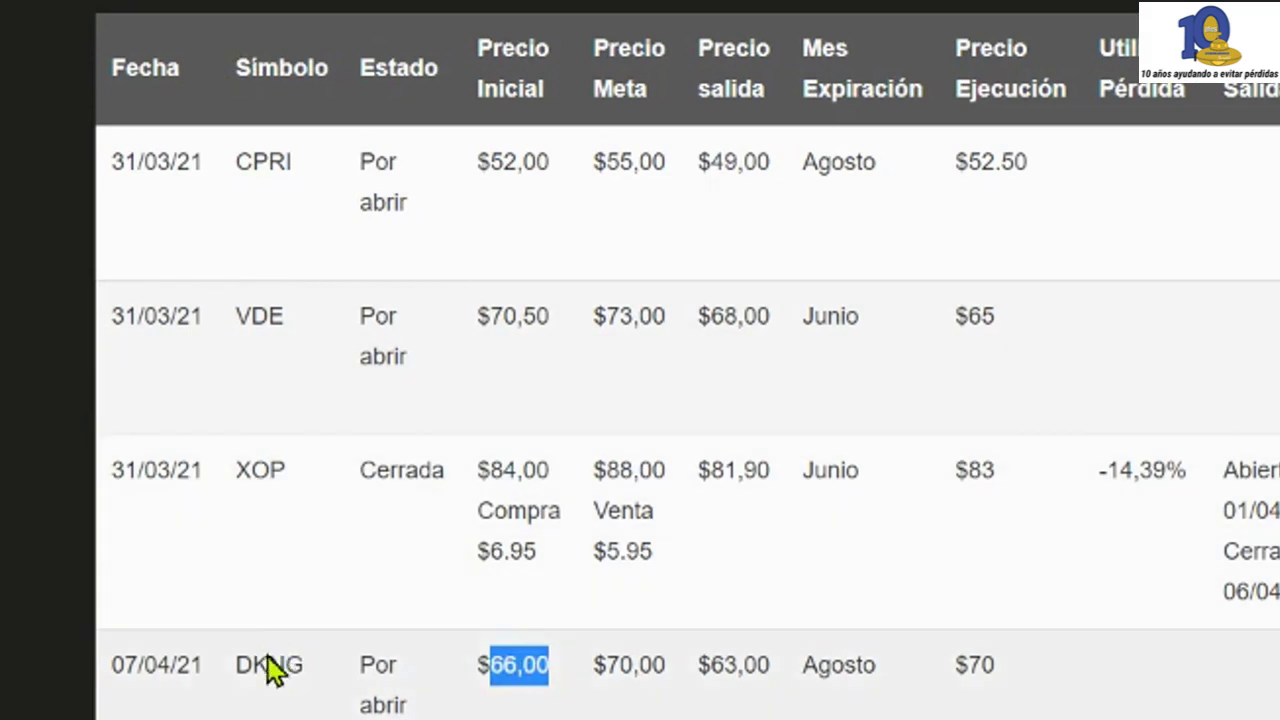
pyautogui.doubleClick(270, 668)
pyautogui.scroll(-2, 297, 690)
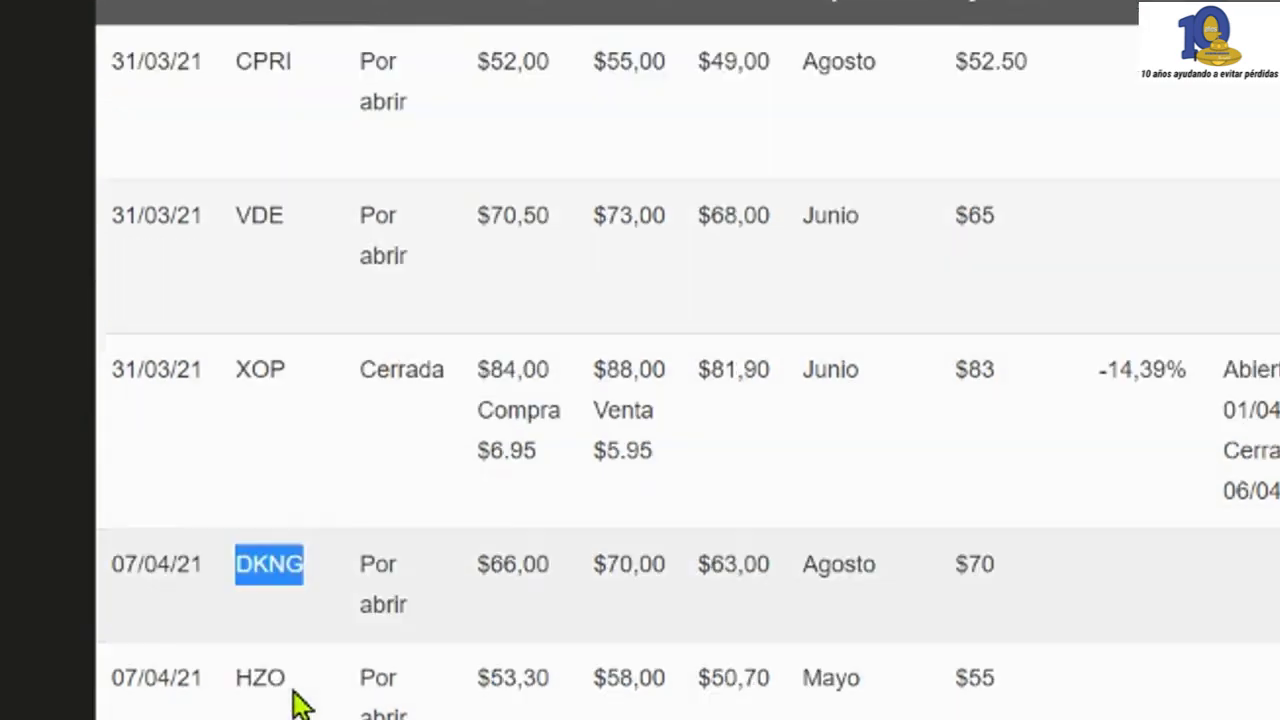
pyautogui.moveTo(492, 473); pyautogui.dragTo(559, 487)
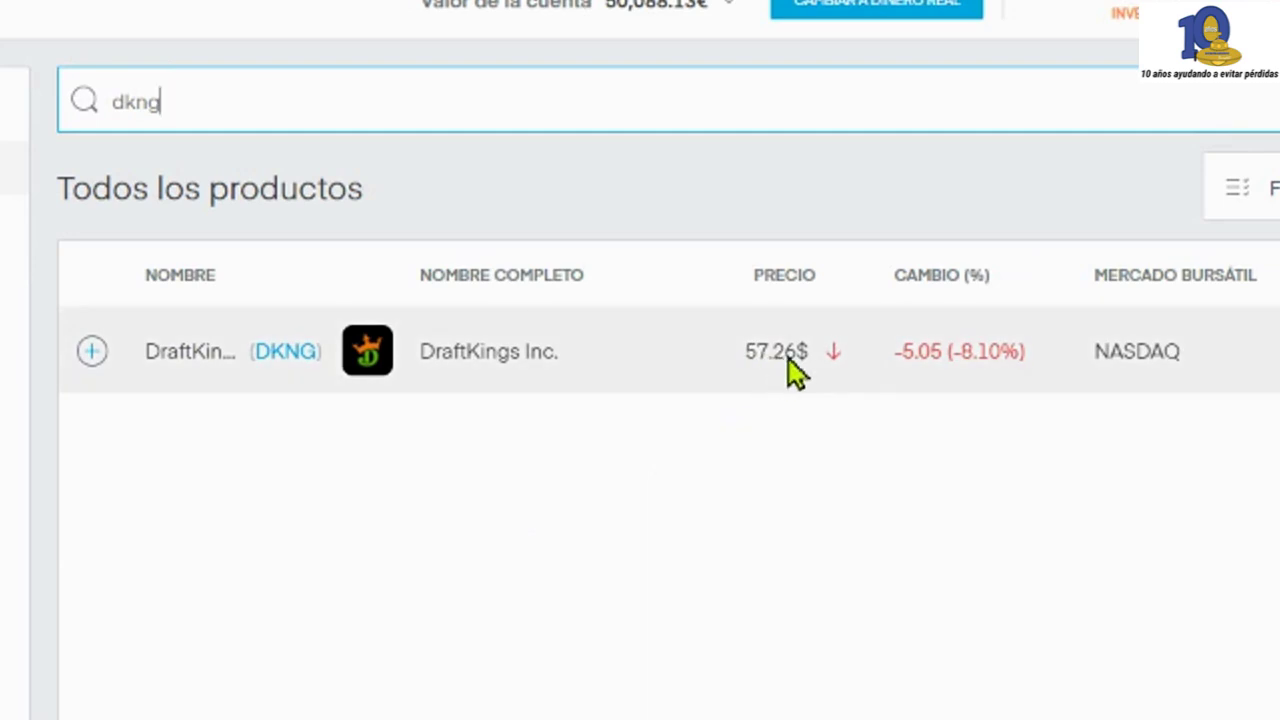
# - Switch to the broker, open the DraftKings (DKNG) stock and start a buy order of type Stop
pyautogui.click(543, 364)
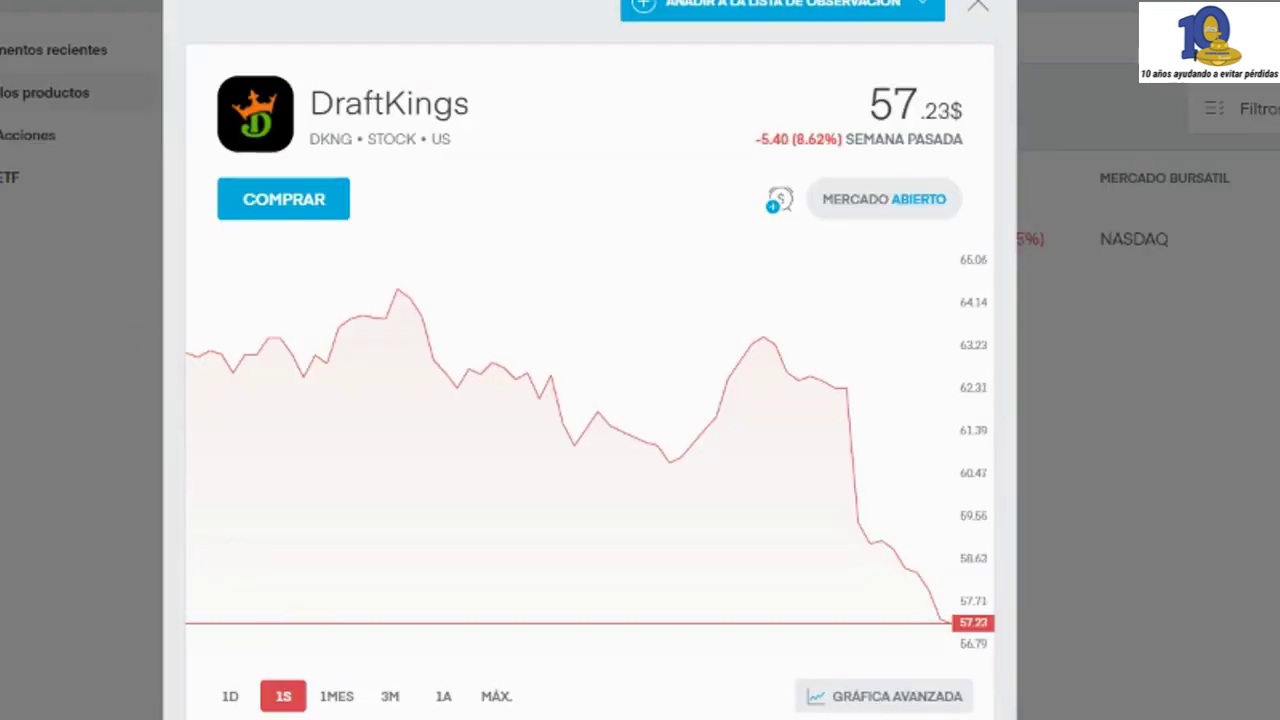
pyautogui.click(309, 194)
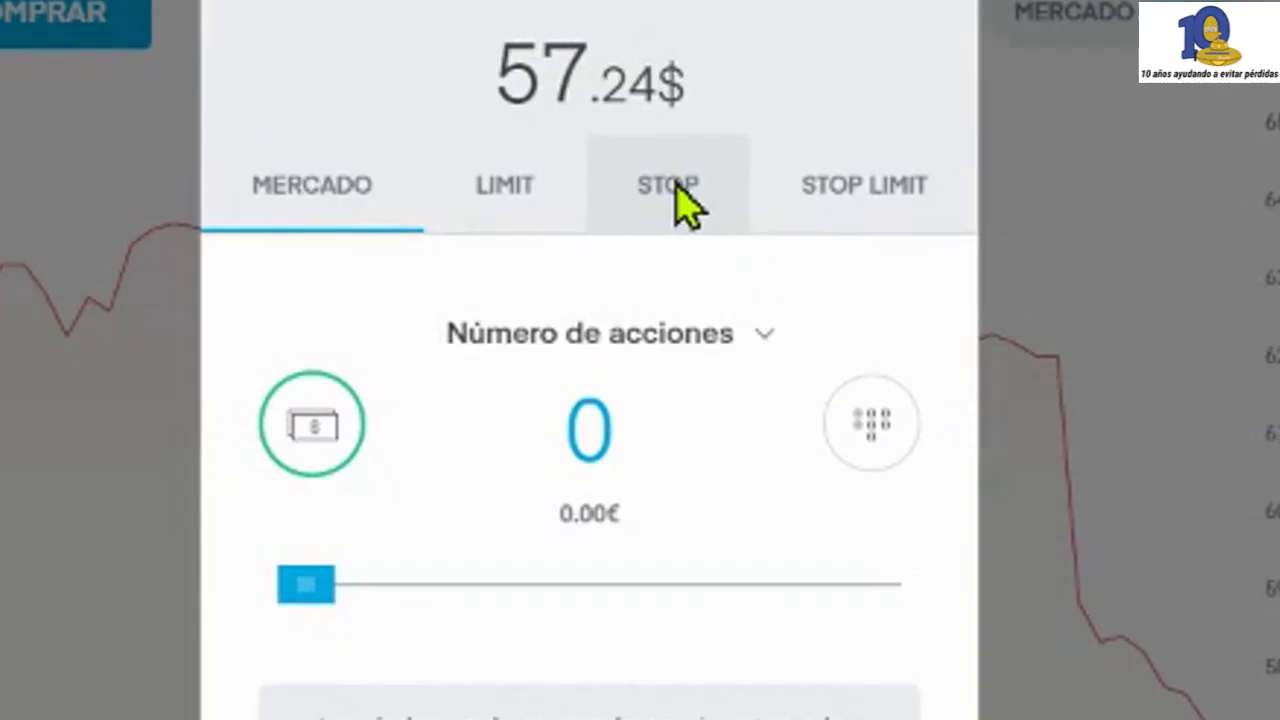
pyautogui.click(675, 186)
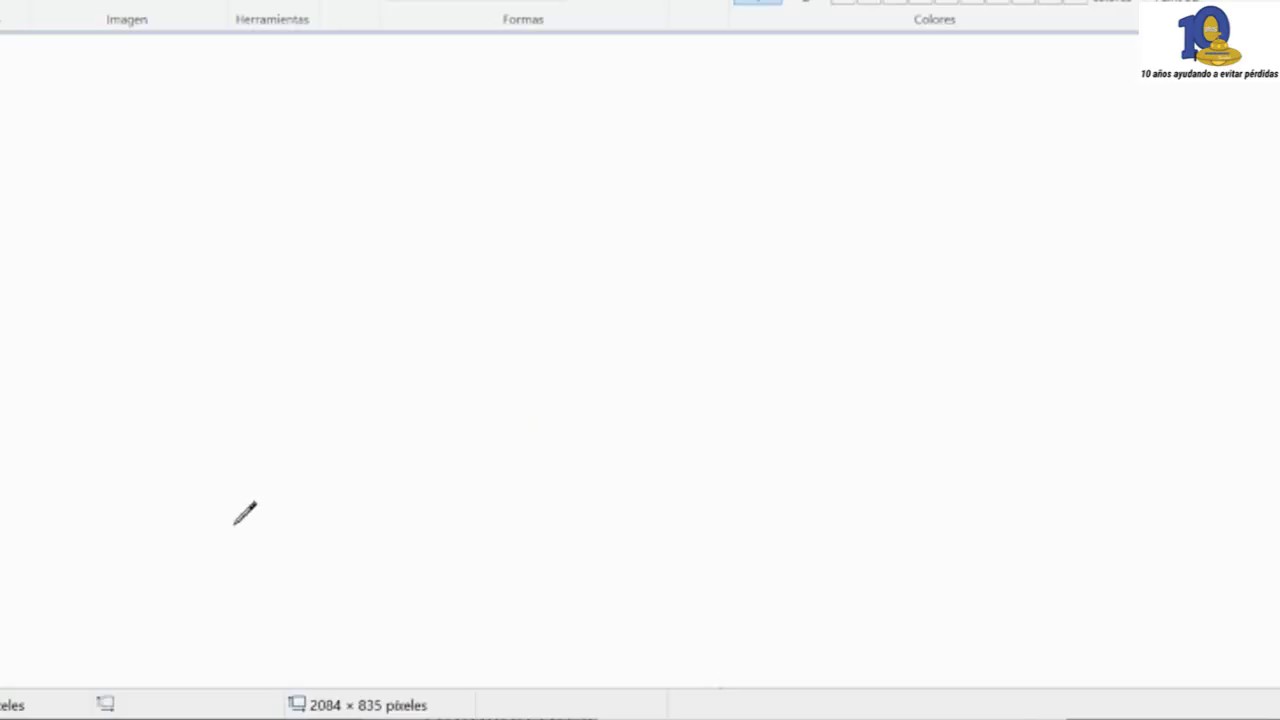
# - Switch to Paint and sketch rising wavy price curves, circling a recent peak and marking possible moves from it
pyautogui.moveTo(48, 632)
pyautogui.mouseDown()
pyautogui.moveTo(88, 525)
pyautogui.moveTo(222, 550)
pyautogui.moveTo(288, 428)
pyautogui.moveTo(348, 478)
pyautogui.moveTo(411, 423)
pyautogui.moveTo(424, 358)
pyautogui.moveTo(482, 366)
pyautogui.moveTo(554, 427)
pyautogui.moveTo(583, 420)
pyautogui.moveTo(608, 378)
pyautogui.moveTo(667, 465)
pyautogui.mouseUp()
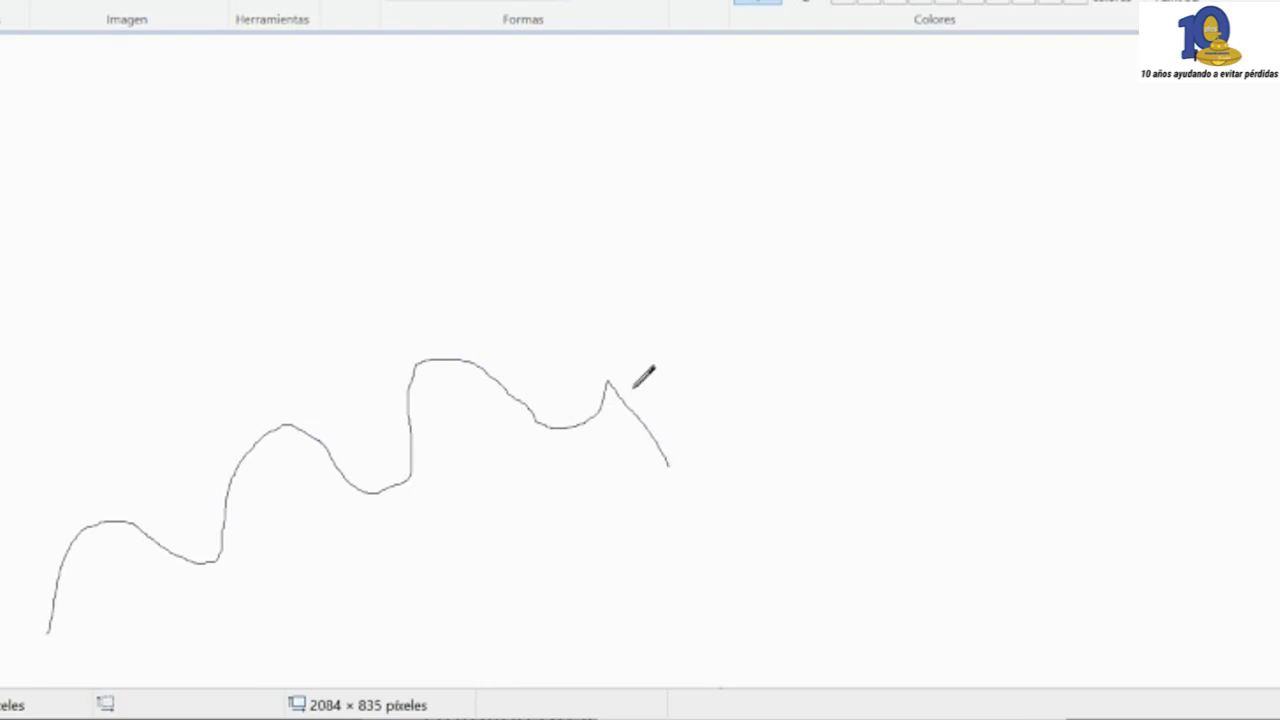
pyautogui.moveTo(609, 363)
pyautogui.mouseDown()
pyautogui.moveTo(600, 410)
pyautogui.moveTo(628, 376)
pyautogui.mouseUp()
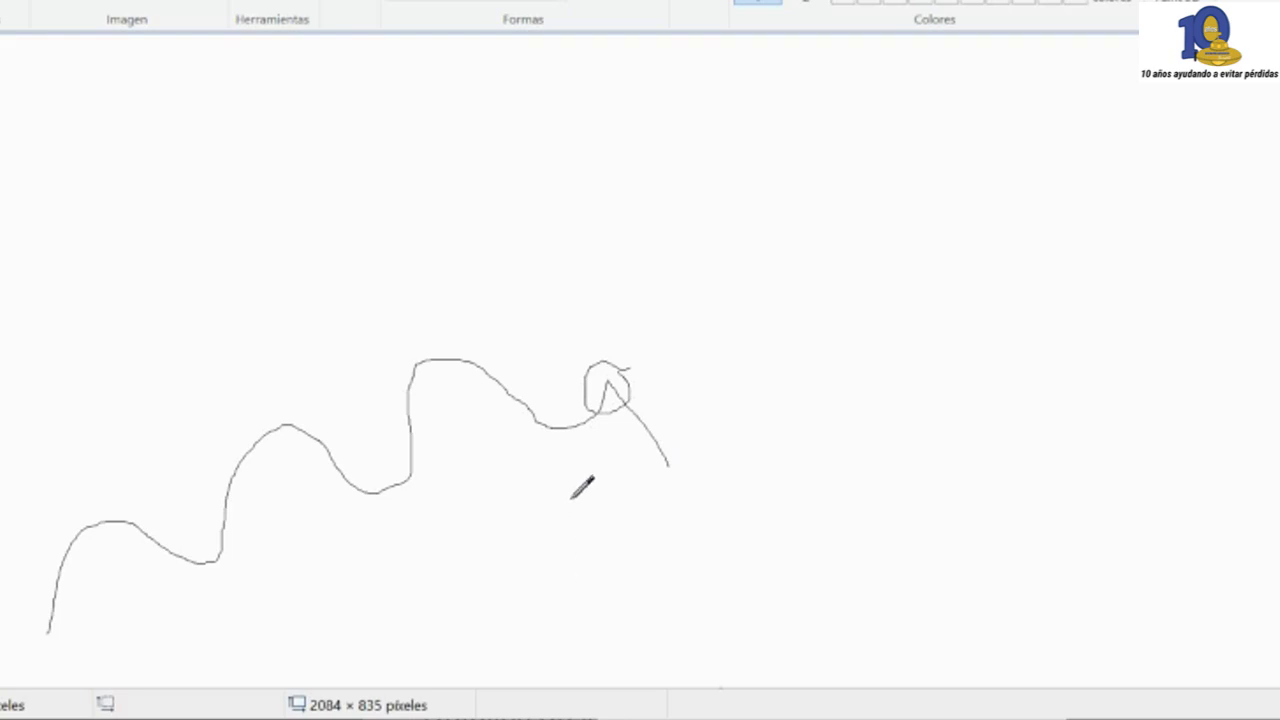
pyautogui.moveTo(608, 380)
pyautogui.mouseDown()
pyautogui.moveTo(645, 320)
pyautogui.moveTo(664, 354)
pyautogui.mouseUp()
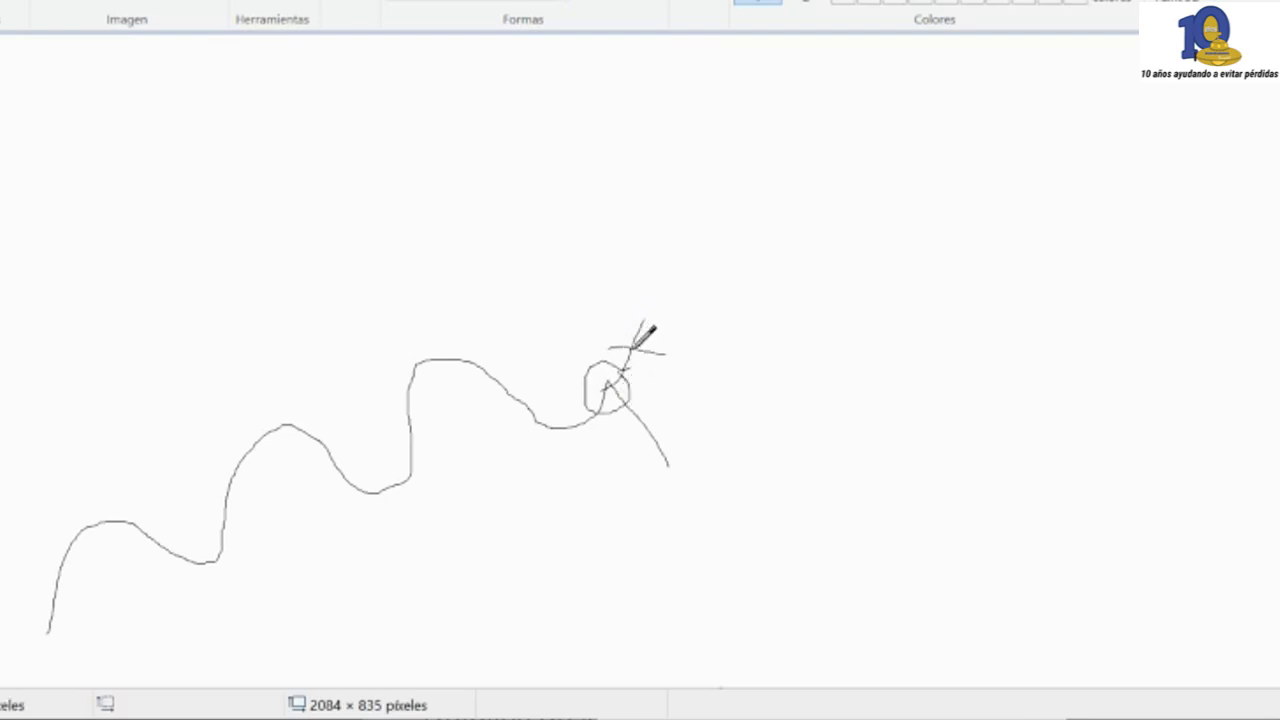
pyautogui.moveTo(607, 385)
pyautogui.mouseDown()
pyautogui.moveTo(649, 414)
pyautogui.moveTo(679, 494)
pyautogui.mouseUp()
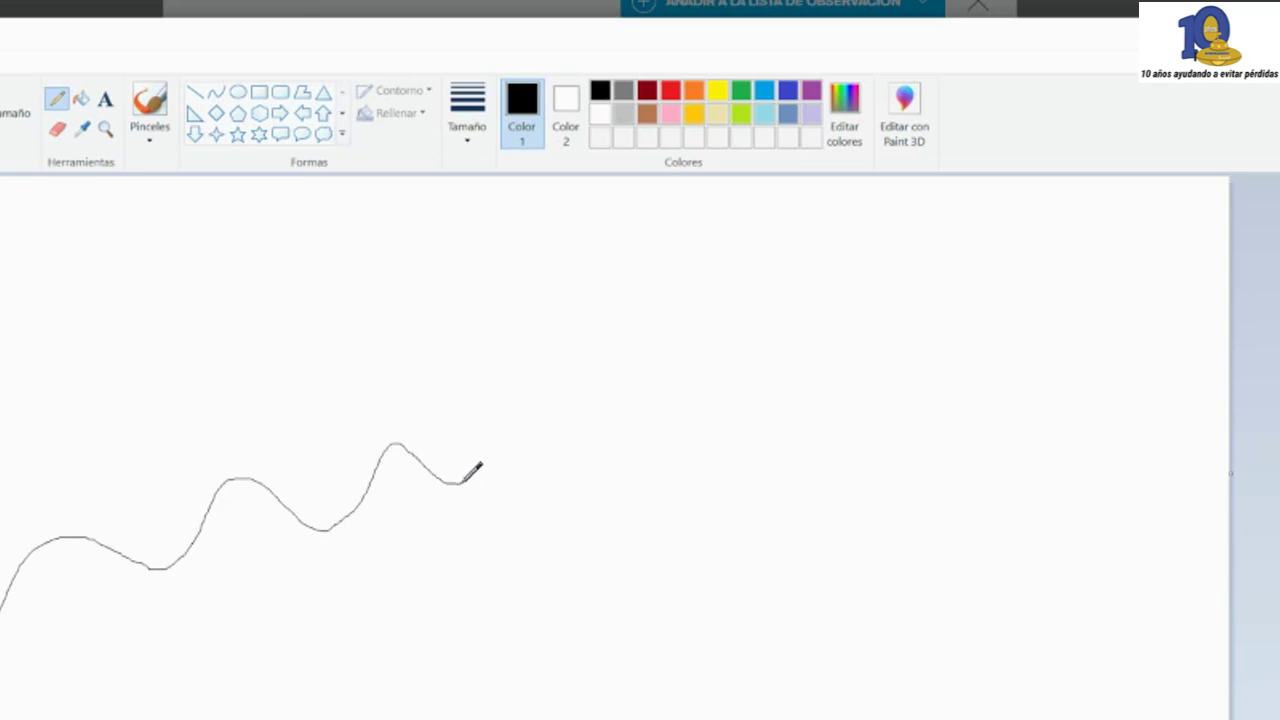
pyautogui.moveTo(463, 482)
pyautogui.mouseDown()
pyautogui.moveTo(500, 471)
pyautogui.moveTo(519, 446)
pyautogui.mouseUp()
pyautogui.moveTo(519, 446)
pyautogui.mouseDown()
pyautogui.moveTo(506, 446)
pyautogui.moveTo(529, 448)
pyautogui.mouseUp()
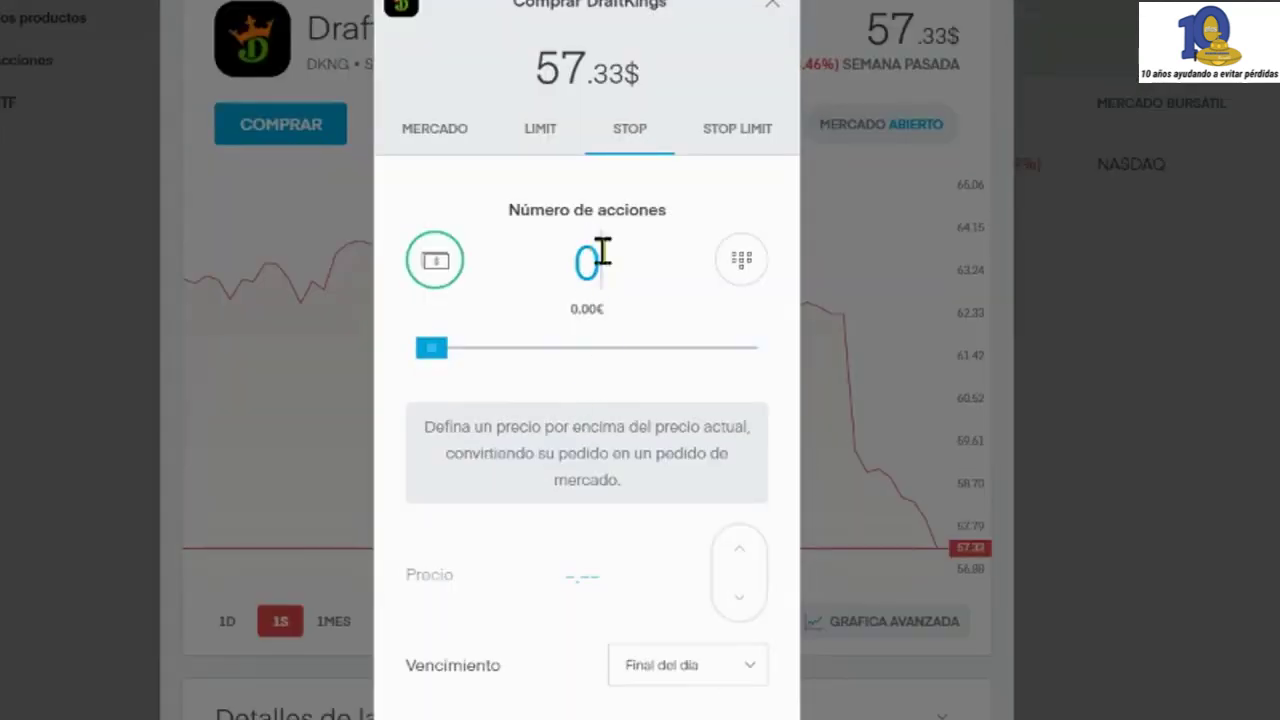
# - Back in the DraftKings stop buy order, set the number of shares to 2 and the price to 66
pyautogui.click(601, 252)
pyautogui.write('2')
pyautogui.click(585, 571)
pyautogui.write('66')
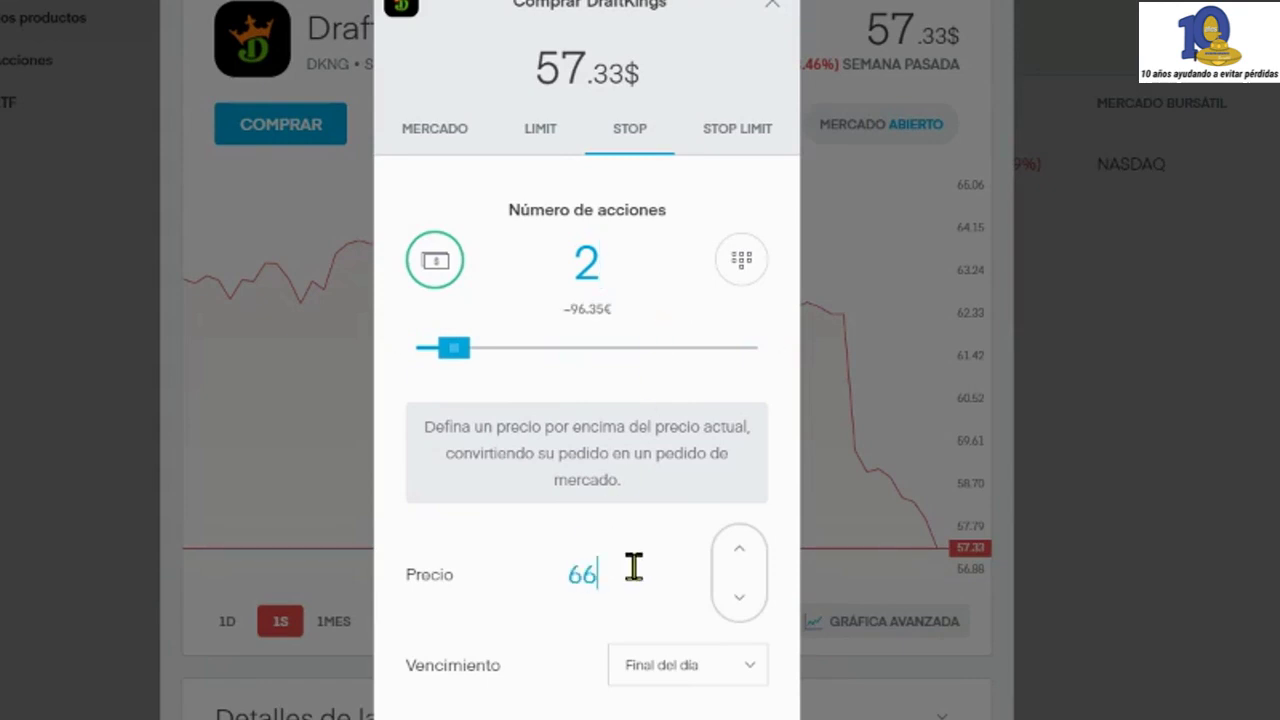
pyautogui.click(455, 612)
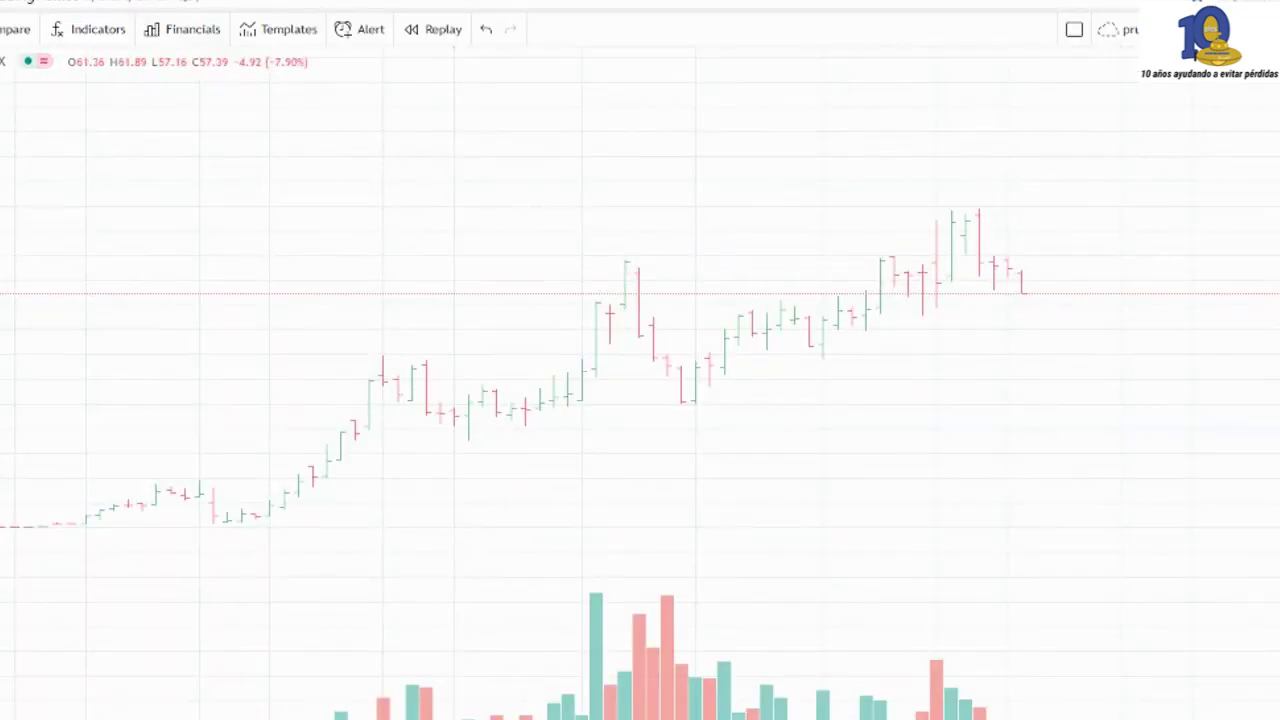
# - Switch to the TradingView price chart and draw an ascending trend line beneath the lows, extending past the latest bar
pyautogui.click(228, 530)
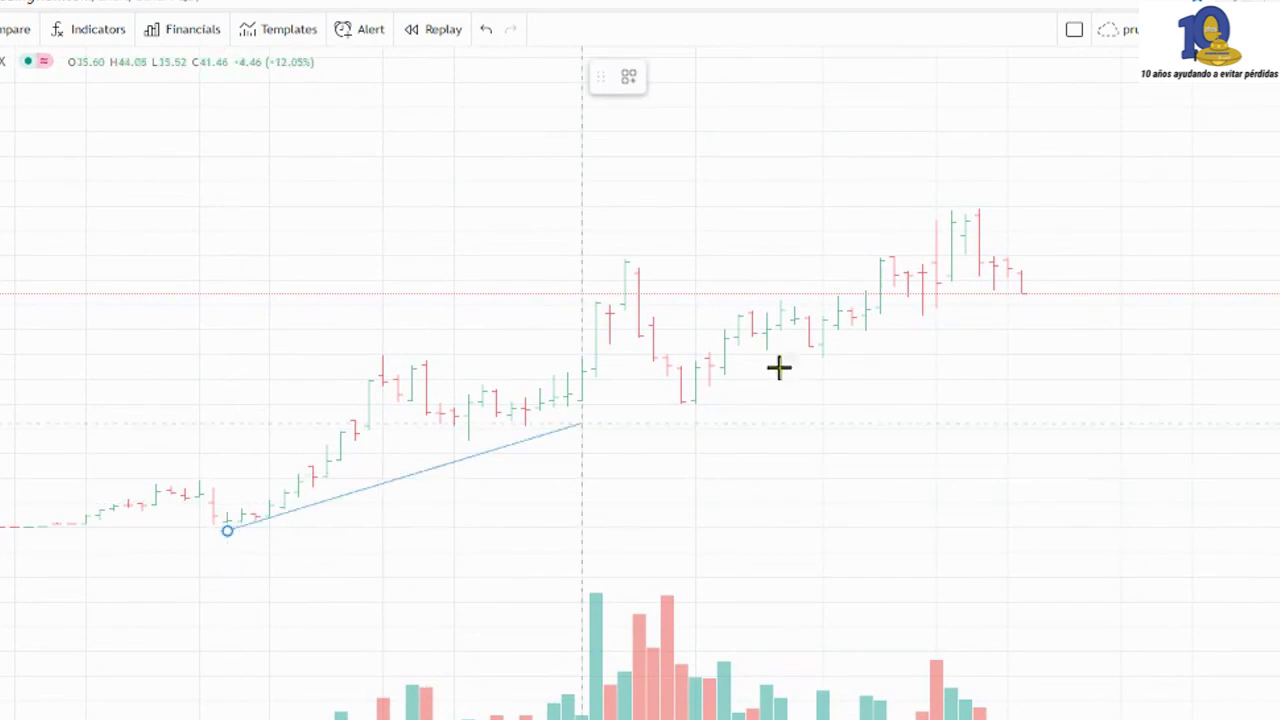
pyautogui.click(1093, 276)
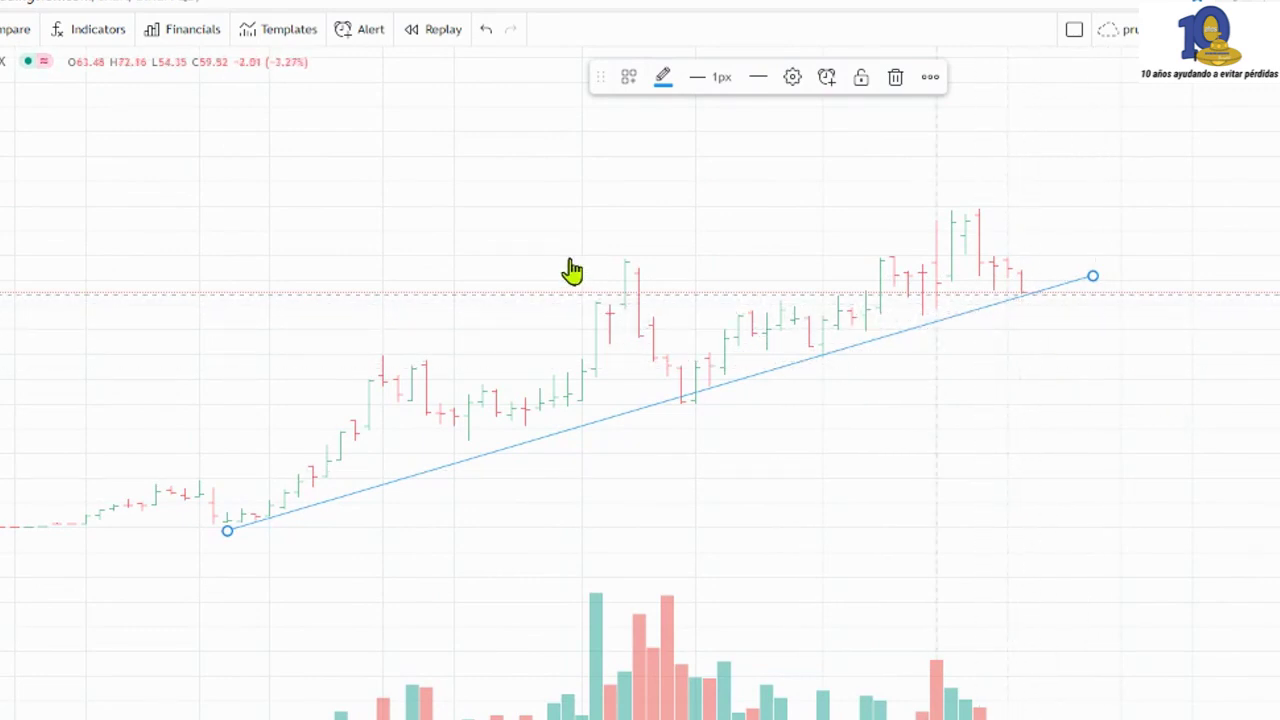
pyautogui.moveTo(82, 514); pyautogui.dragTo(1022, 312)
pyautogui.hotkey('ctrl', 'z')
pyautogui.hotkey('ctrl', 'z')
pyautogui.moveTo(995, 215); pyautogui.dragTo(1034, 122)
pyautogui.hotkey('ctrl', 'z')
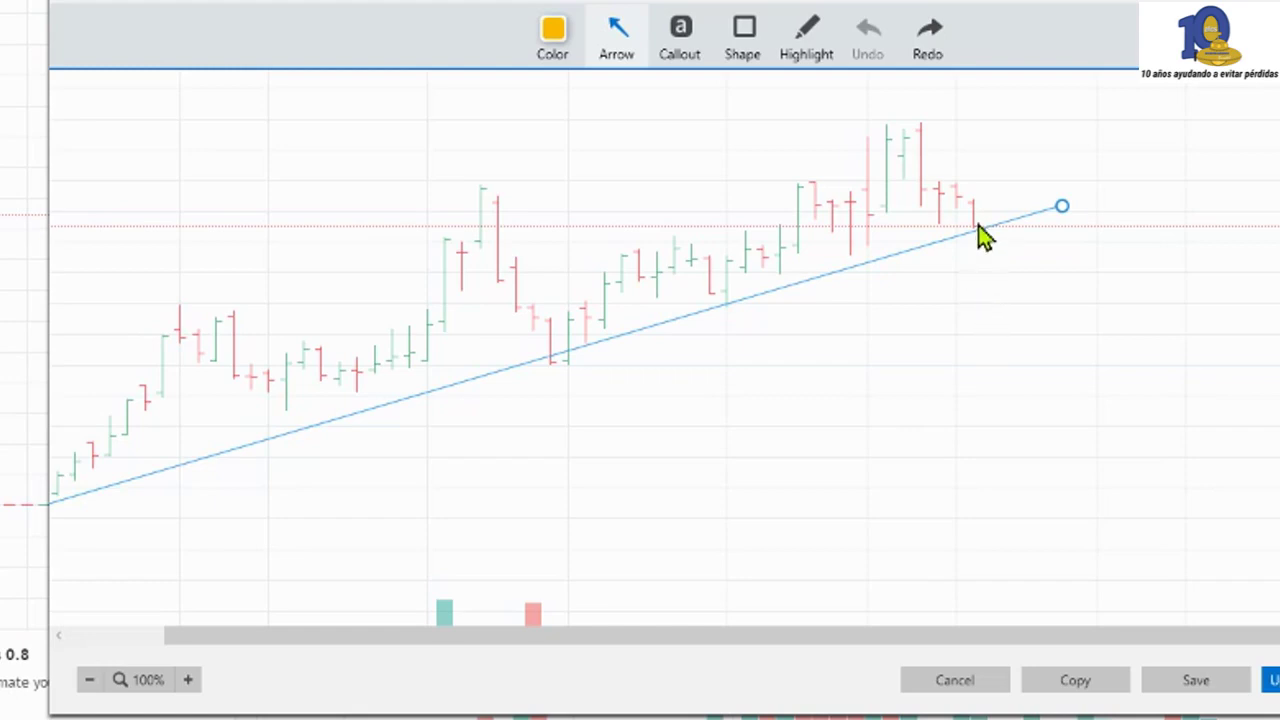
# - Annotate the captured chart with four yellow arrows pointing at the earlier lows near the trend line
pyautogui.moveTo(362, 420)
pyautogui.mouseDown()
pyautogui.moveTo(920, 286)
pyautogui.moveTo(966, 244)
pyautogui.mouseUp()
pyautogui.moveTo(550, 432); pyautogui.dragTo(566, 372)
pyautogui.moveTo(232, 487)
pyautogui.mouseDown()
pyautogui.moveTo(260, 480)
pyautogui.moveTo(298, 404)
pyautogui.mouseUp()
pyautogui.moveTo(673, 384); pyautogui.dragTo(724, 292)
pyautogui.moveTo(822, 342); pyautogui.dragTo(846, 260)
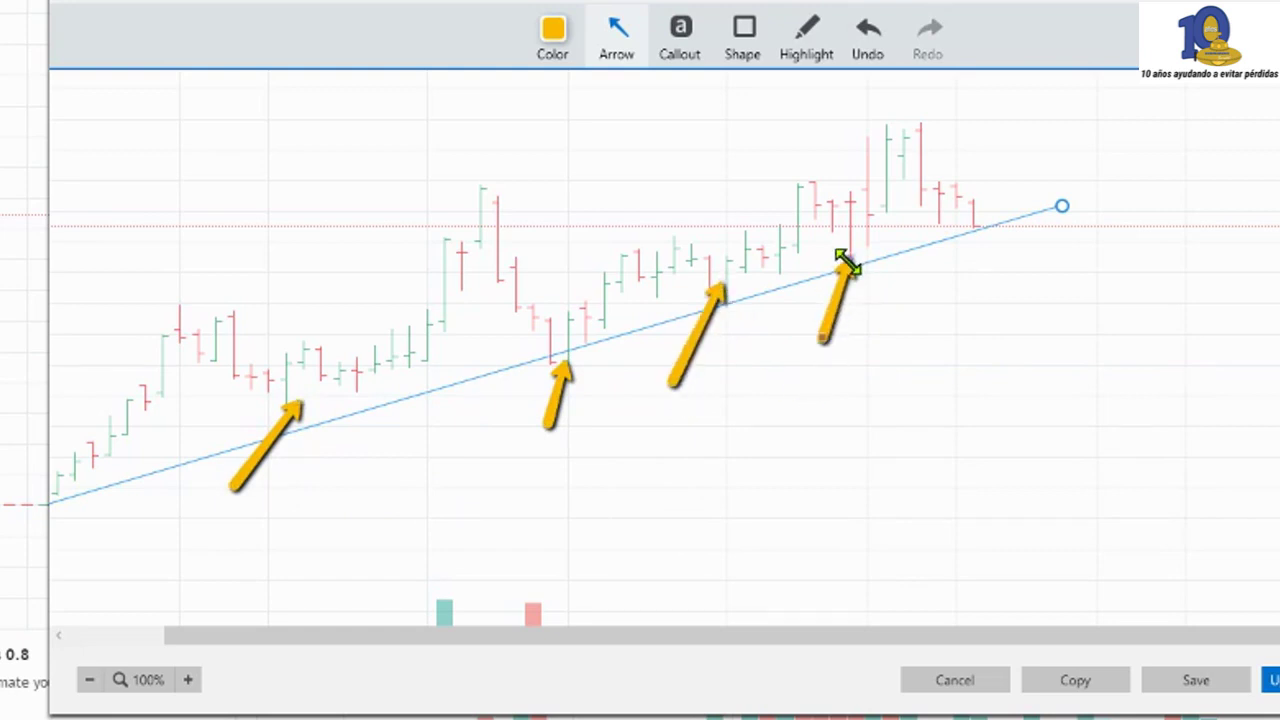
# - Mark the latest low with an arrow, undo it, and draw an upward arrow starting from that low instead
pyautogui.moveTo(951, 308); pyautogui.dragTo(967, 236)
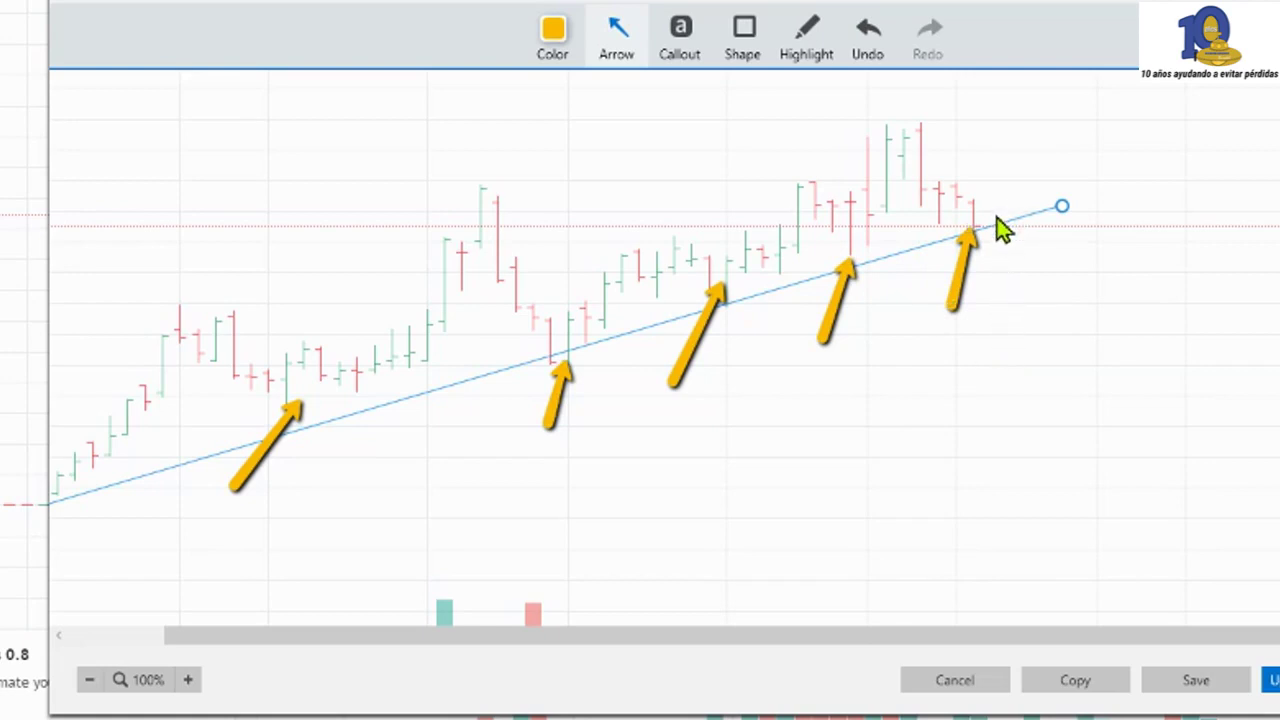
pyautogui.hotkey('ctrl', 'z')
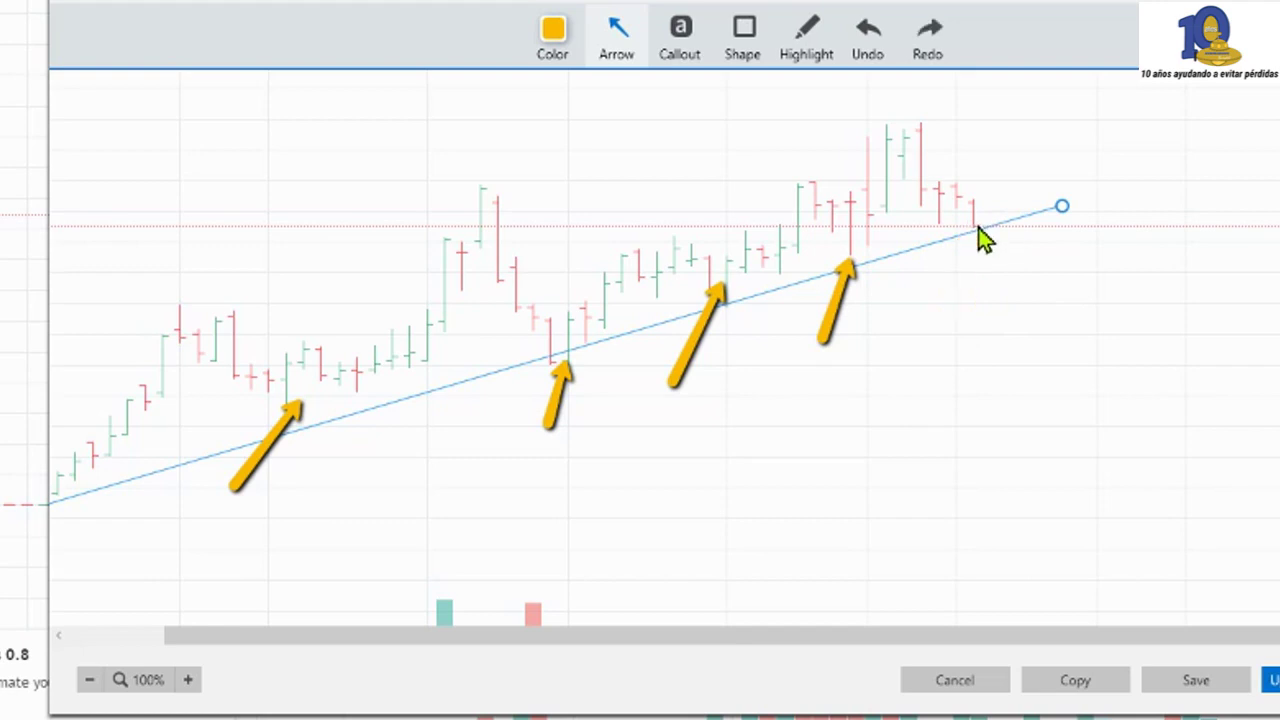
pyautogui.moveTo(996, 204)
pyautogui.mouseDown()
pyautogui.moveTo(1020, 165)
pyautogui.moveTo(1017, 212)
pyautogui.moveTo(1039, 174)
pyautogui.mouseUp()
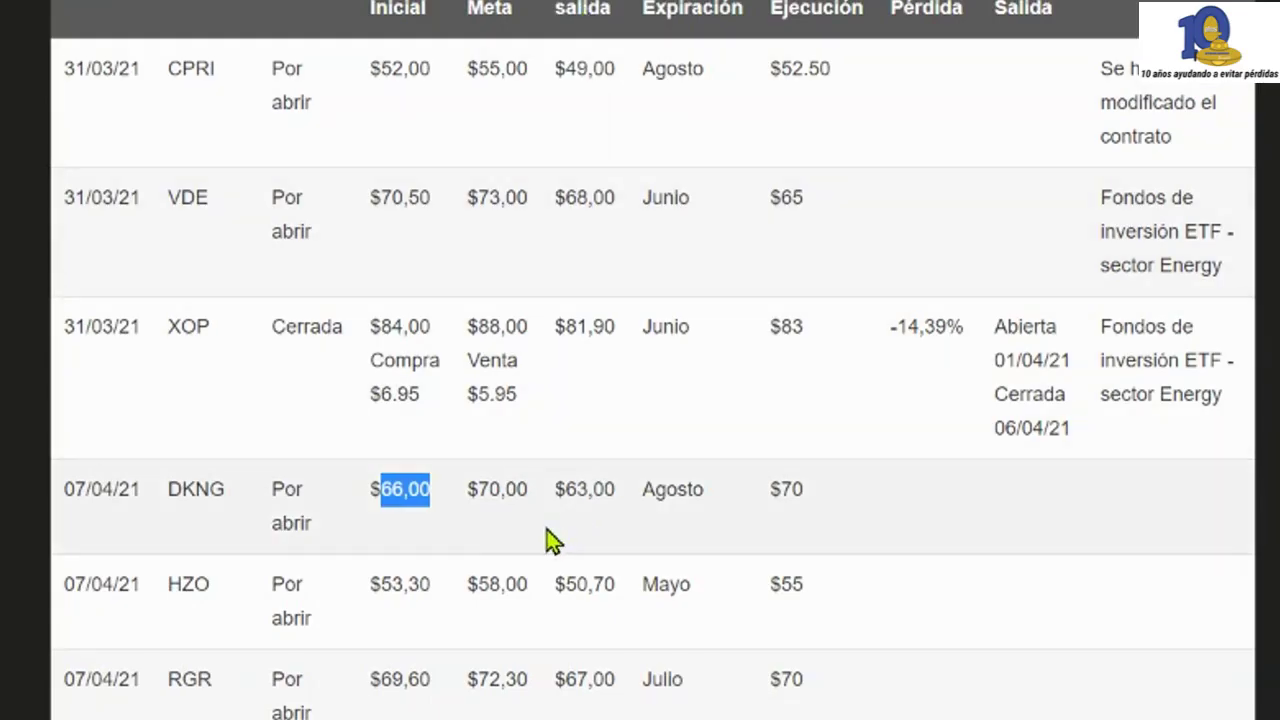
# - Highlight DKNG's target price in the table and add a second upward arrow continuing the projected rise on the chart
pyautogui.moveTo(468, 489); pyautogui.dragTo(534, 503)
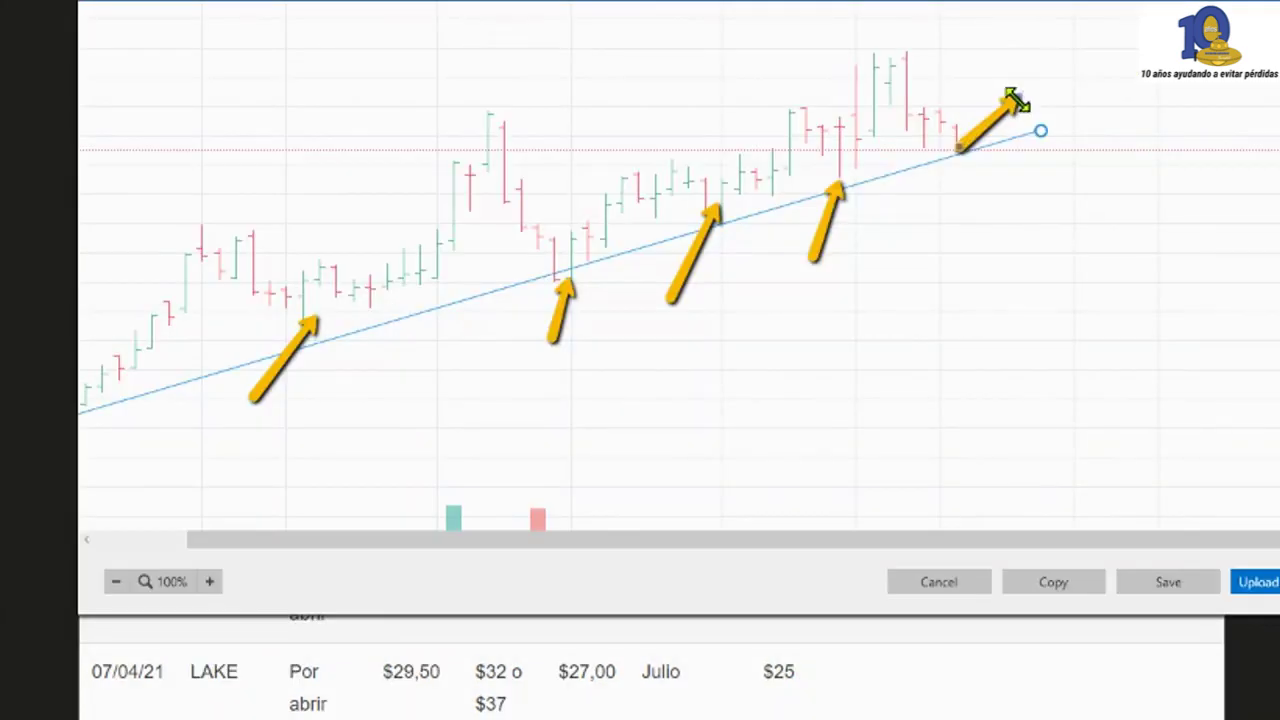
pyautogui.moveTo(1026, 98)
pyautogui.mouseDown()
pyautogui.moveTo(1046, 66)
pyautogui.moveTo(1074, 75)
pyautogui.moveTo(1058, 72)
pyautogui.mouseUp()
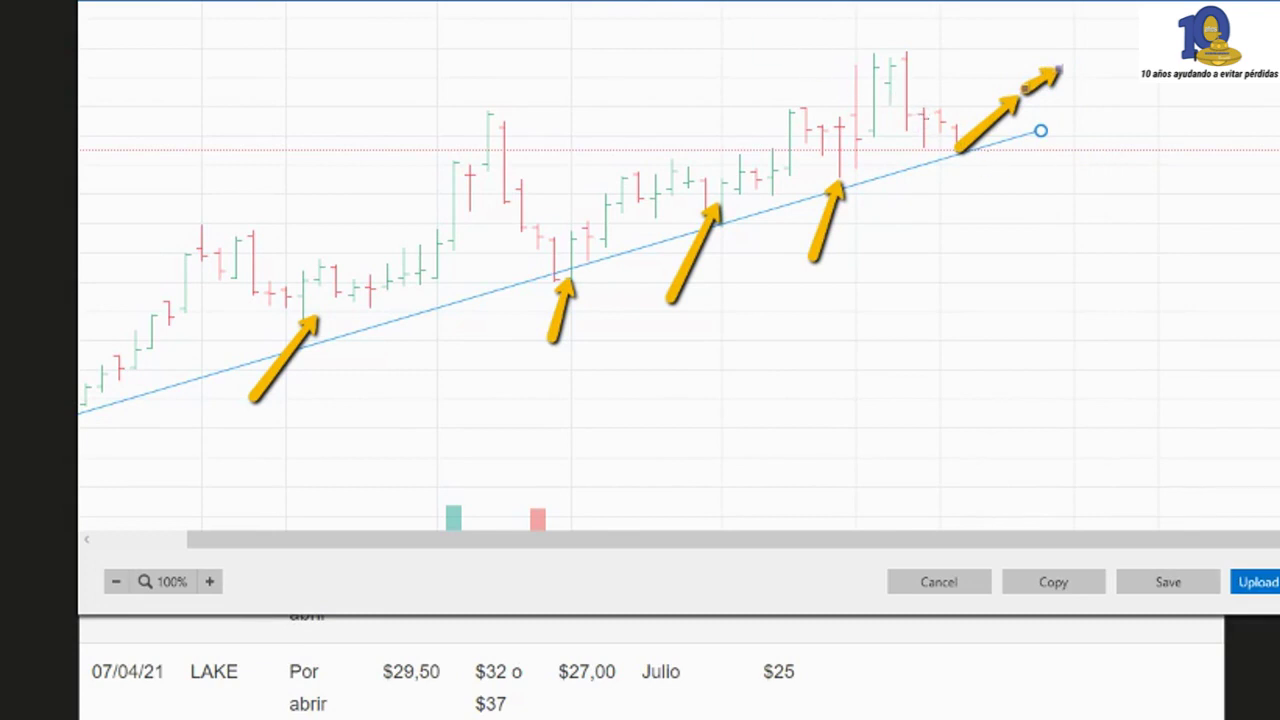
pyautogui.press('Escape')
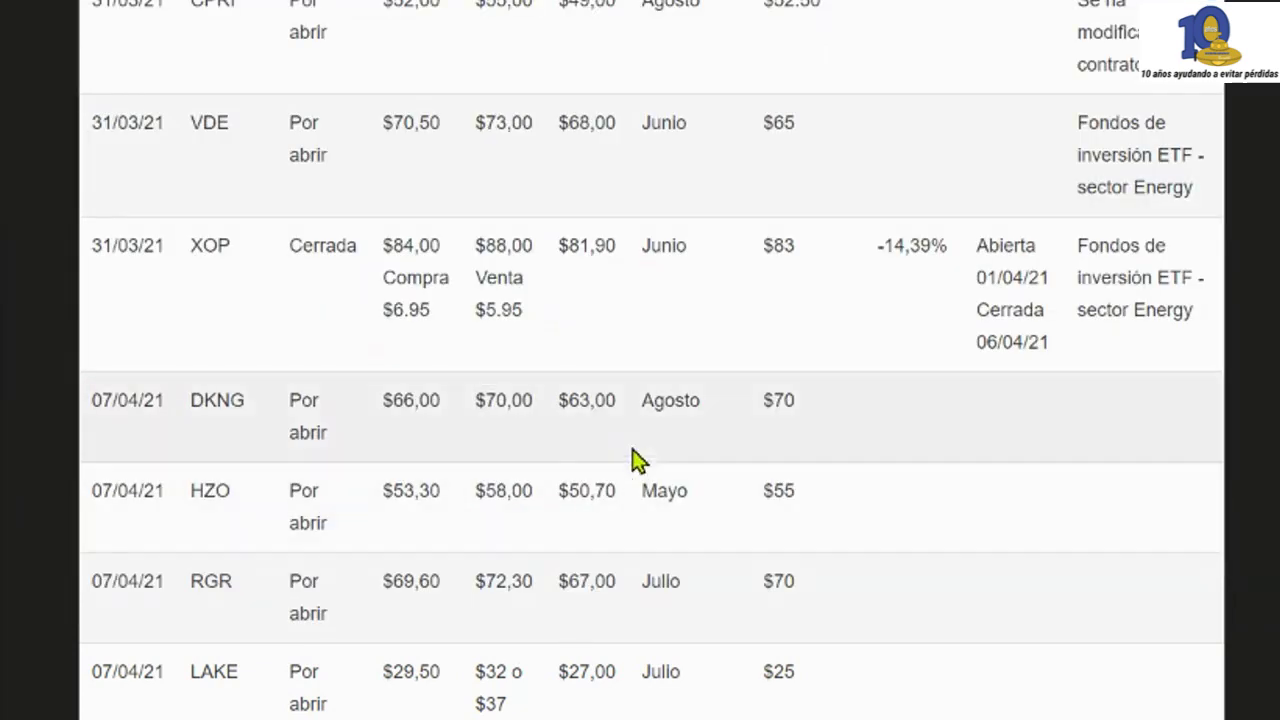
# - Highlight DKNG's exit price in the table and add a downward arrow from the projected entry point on the chart
pyautogui.doubleClick(592, 400)
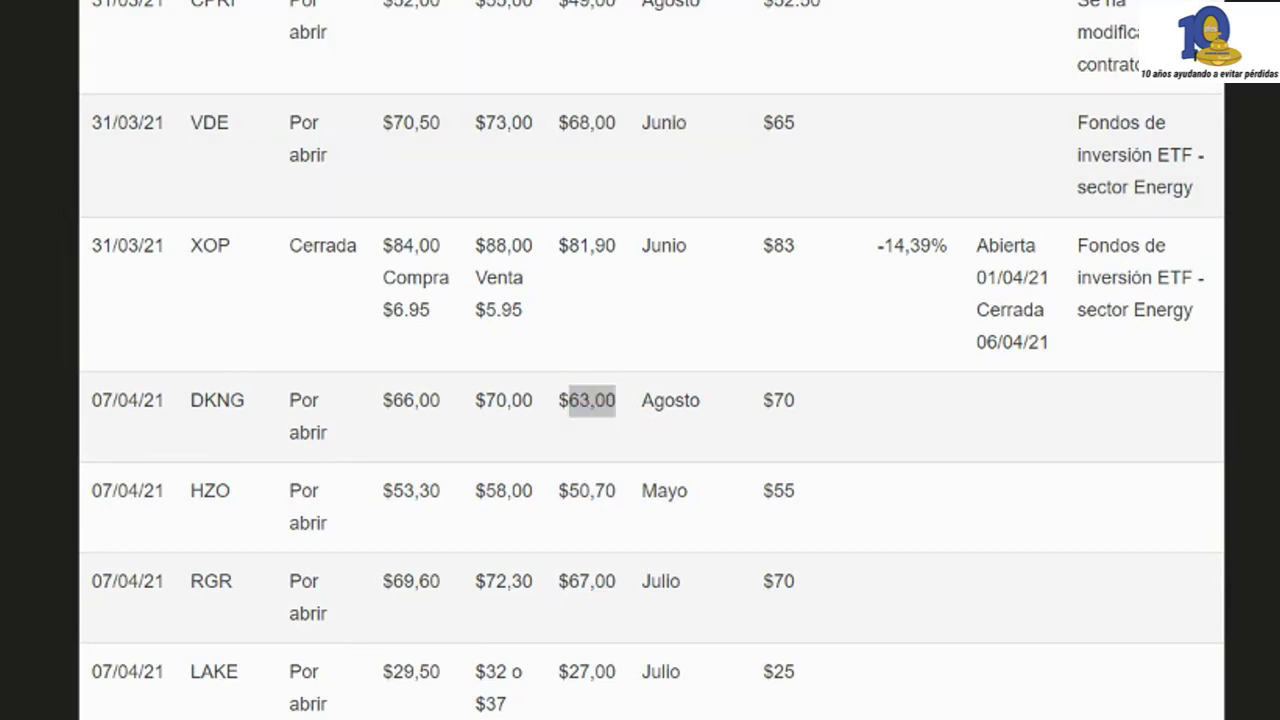
pyautogui.hotkey('alt', 'Tab')
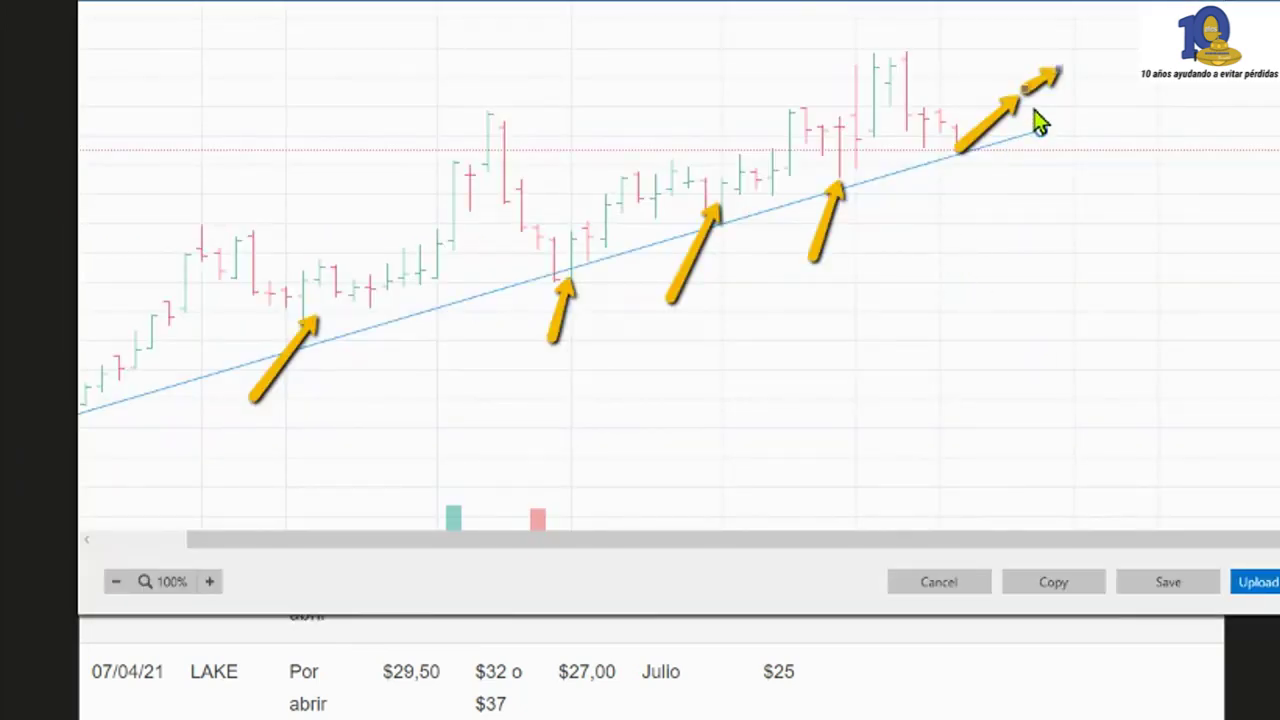
pyautogui.moveTo(1028, 90)
pyautogui.mouseDown()
pyautogui.moveTo(1041, 141)
pyautogui.moveTo(1050, 115)
pyautogui.mouseUp()
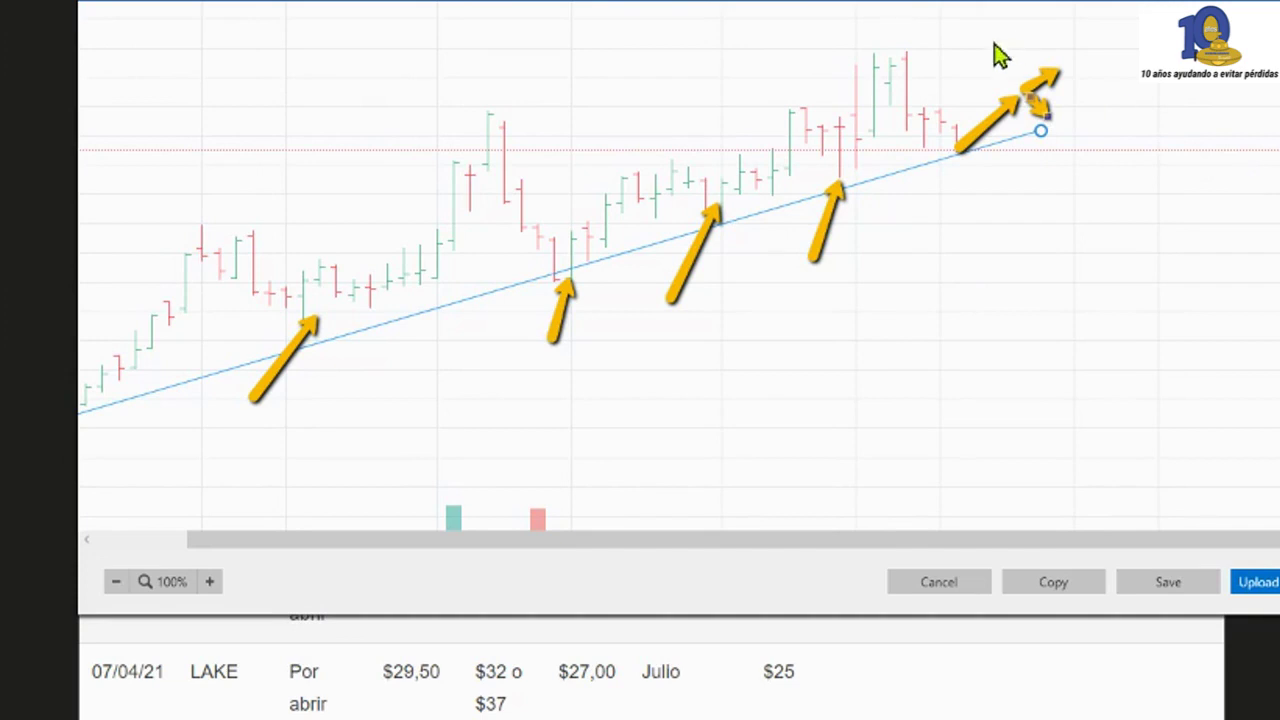
pyautogui.press('Escape')
# - Look over the recommendations listed below DKNG in the table, down to the last row
pyautogui.scroll(-2, 149, 463)
pyautogui.scroll(-1, 210, 510)
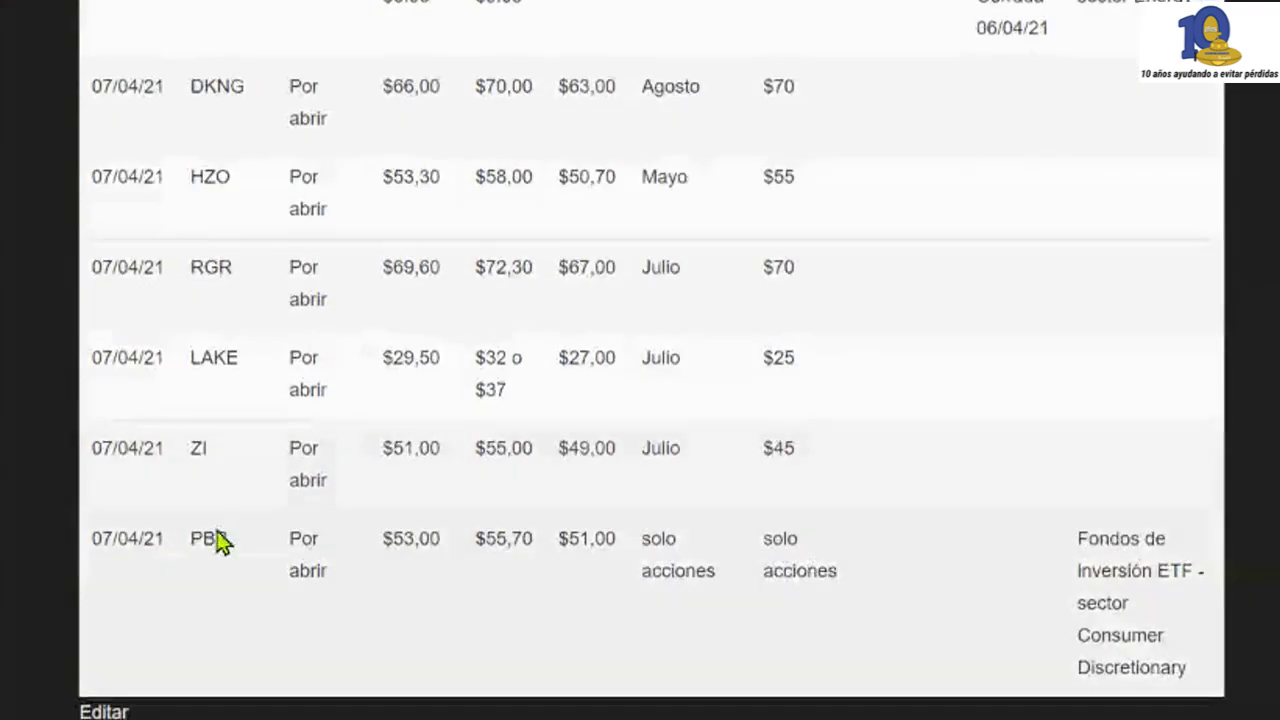
pyautogui.scroll(3, 220, 543)
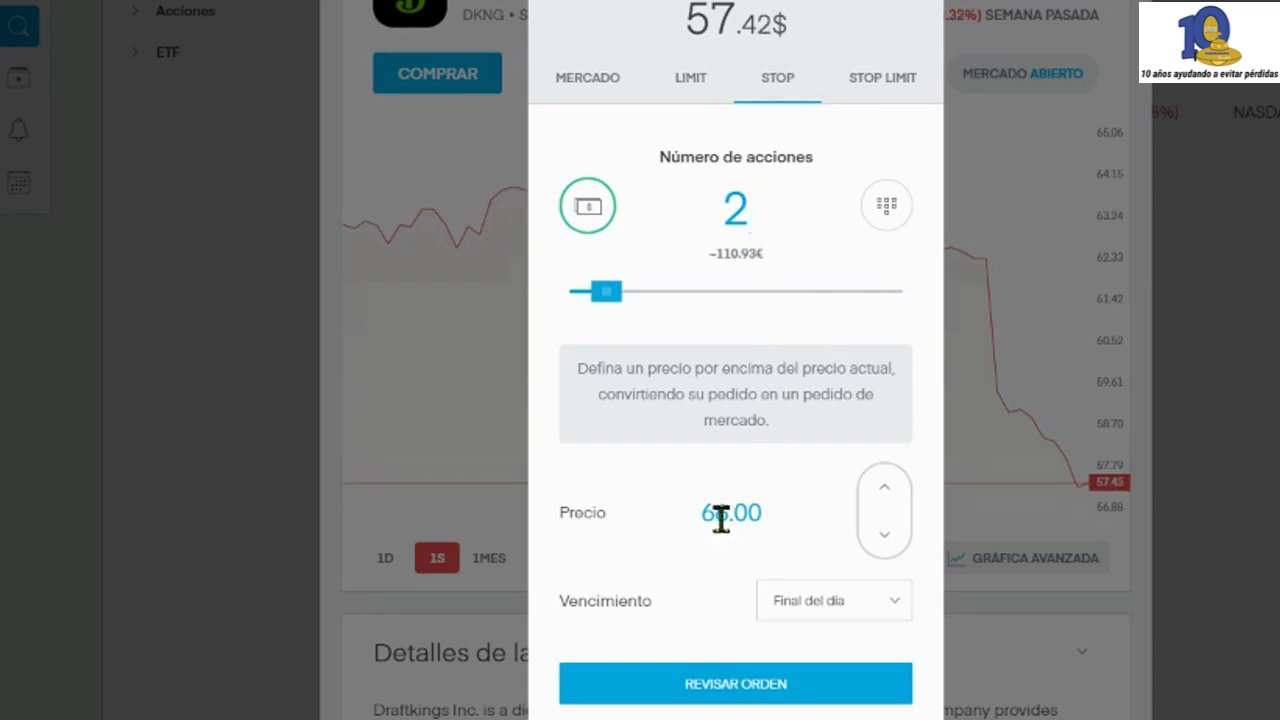
# - Switch to the DraftKings stop order form and set the order's expiry to GTC
pyautogui.moveTo(691, 520); pyautogui.dragTo(748, 520)
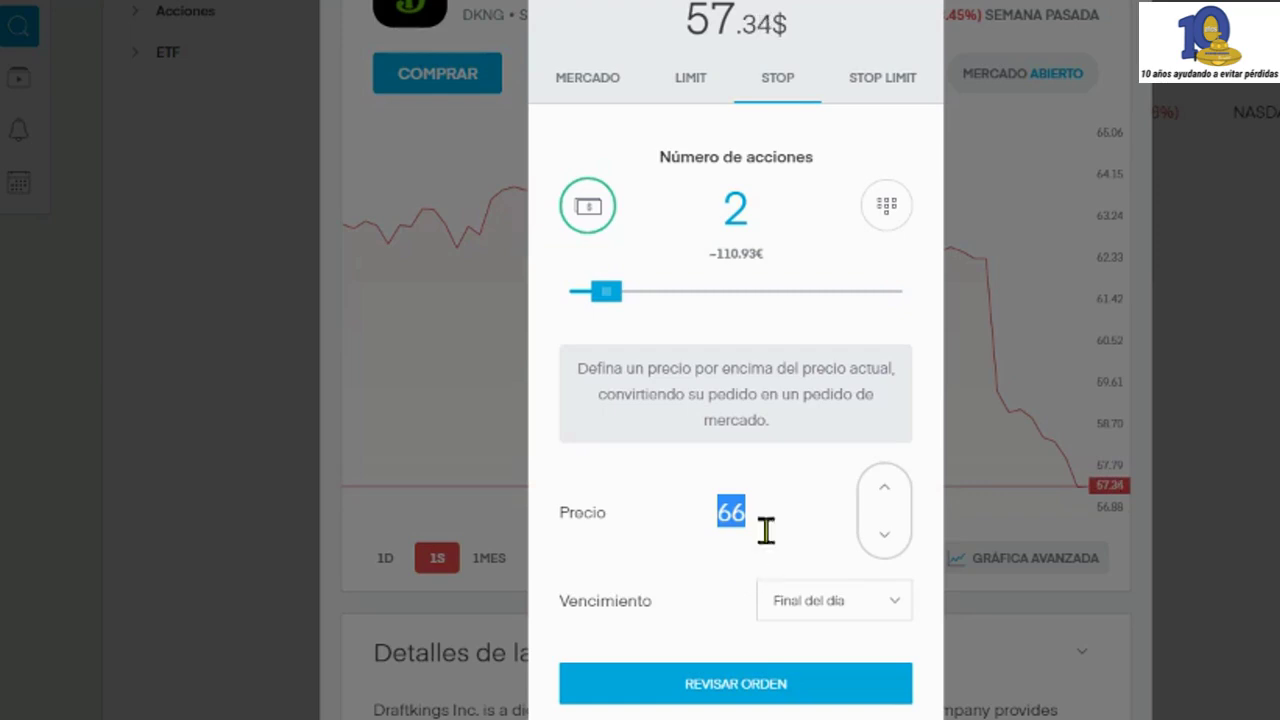
pyautogui.click(836, 604)
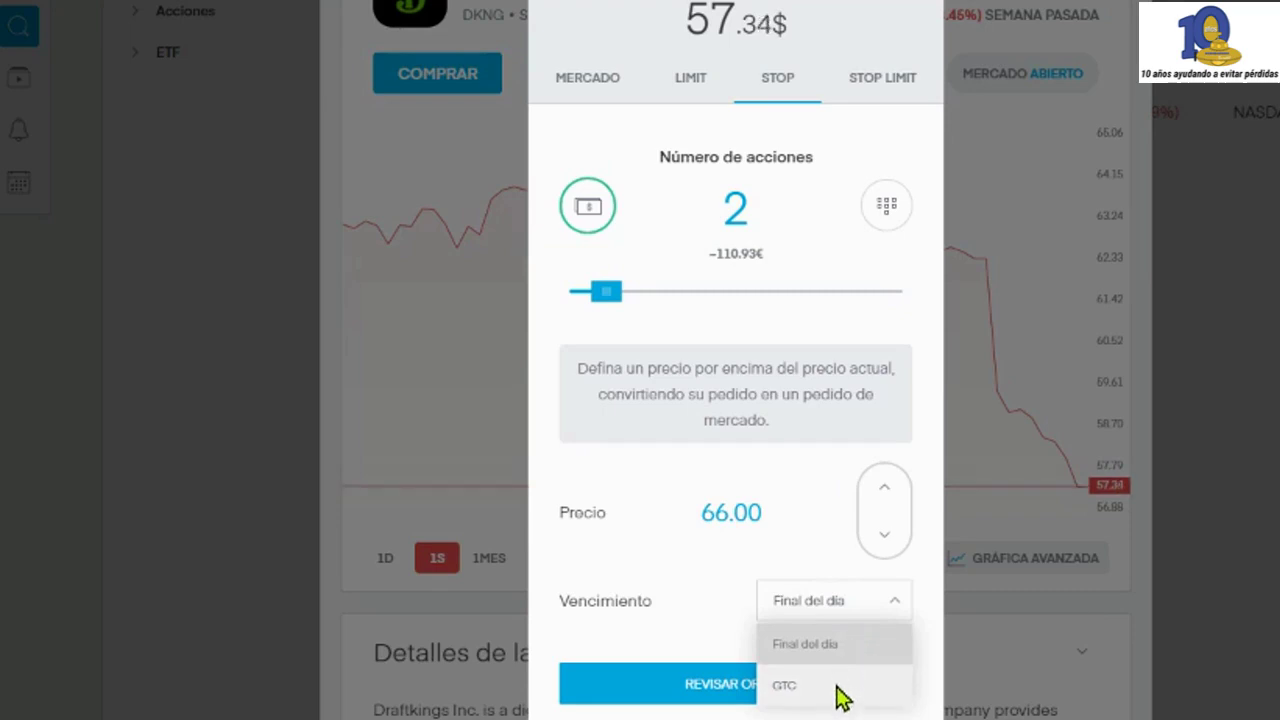
pyautogui.click(840, 682)
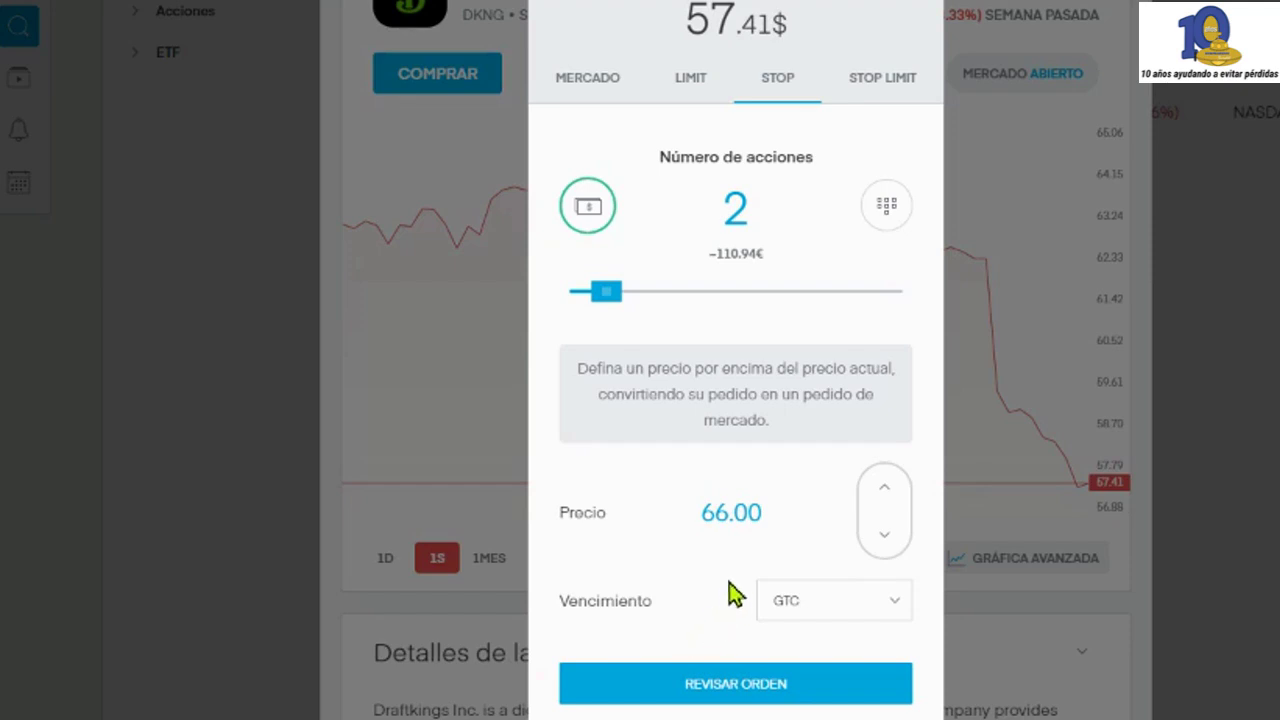
# - Review the stop buy order for 2 DraftKings shares at 66, submit it, and dismiss the confirmation notice
pyautogui.moveTo(703, 515); pyautogui.dragTo(749, 509)
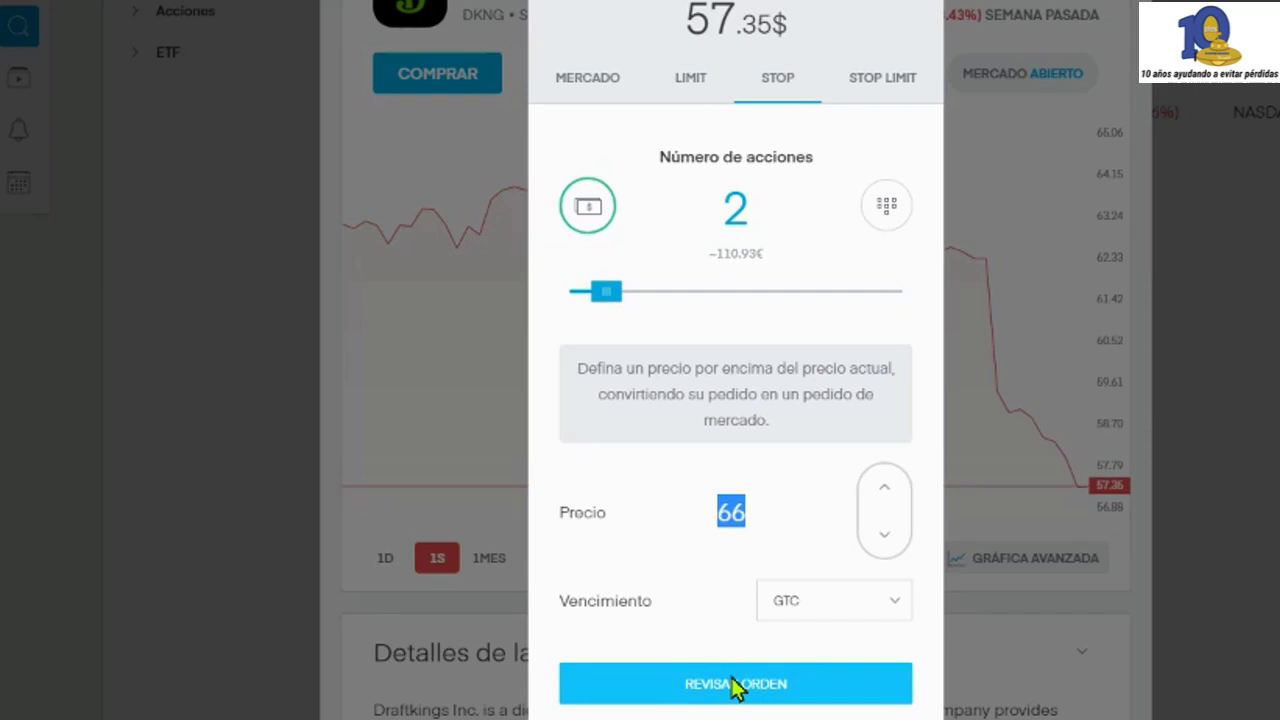
pyautogui.click(765, 690)
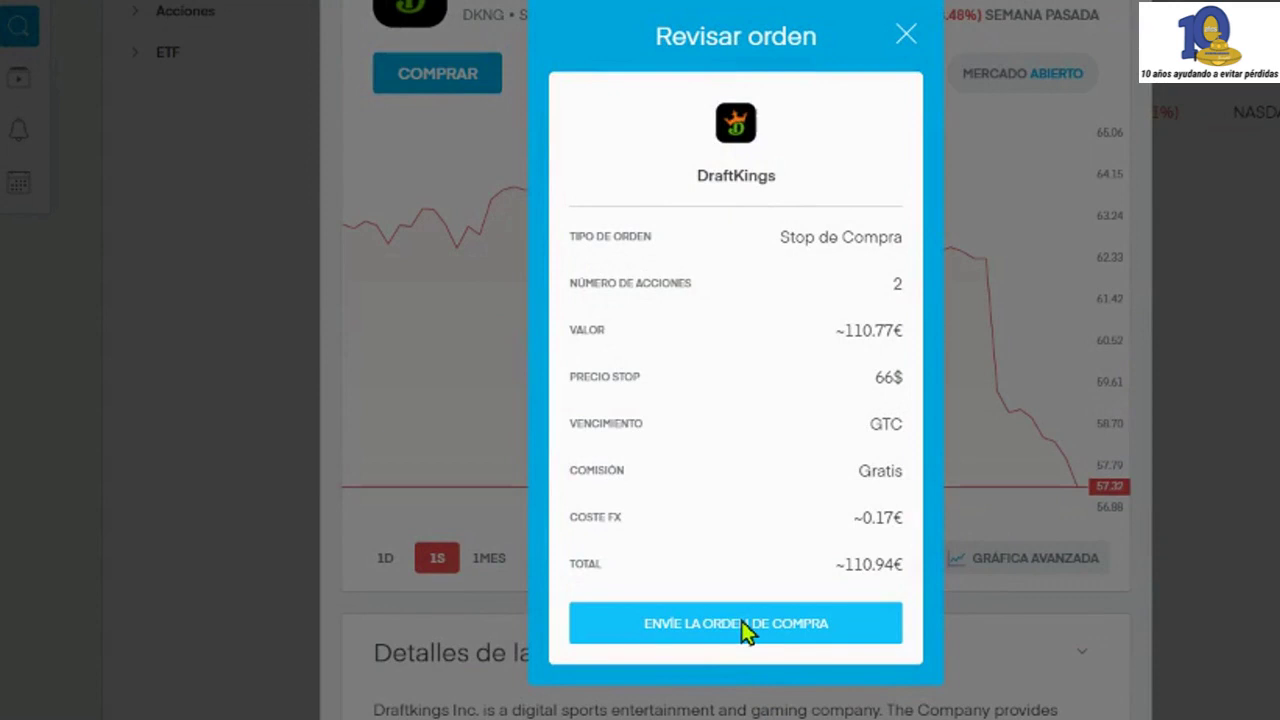
pyautogui.click(742, 622)
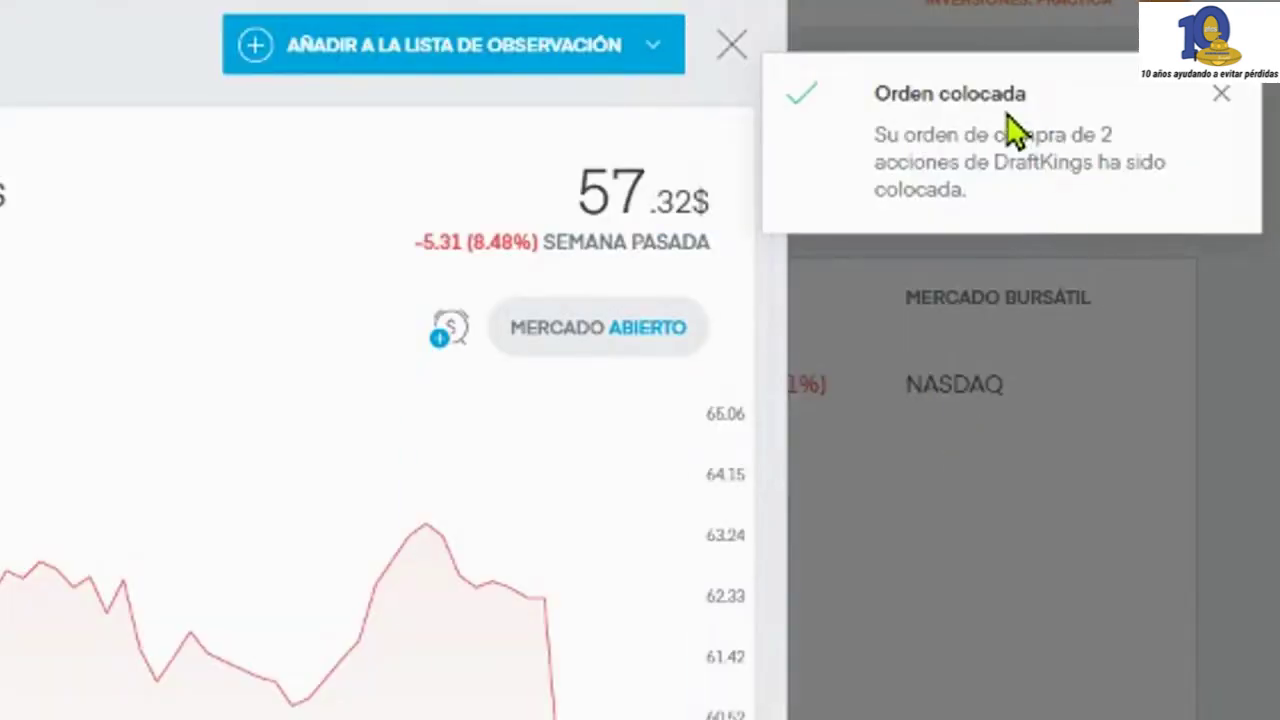
pyautogui.click(1222, 93)
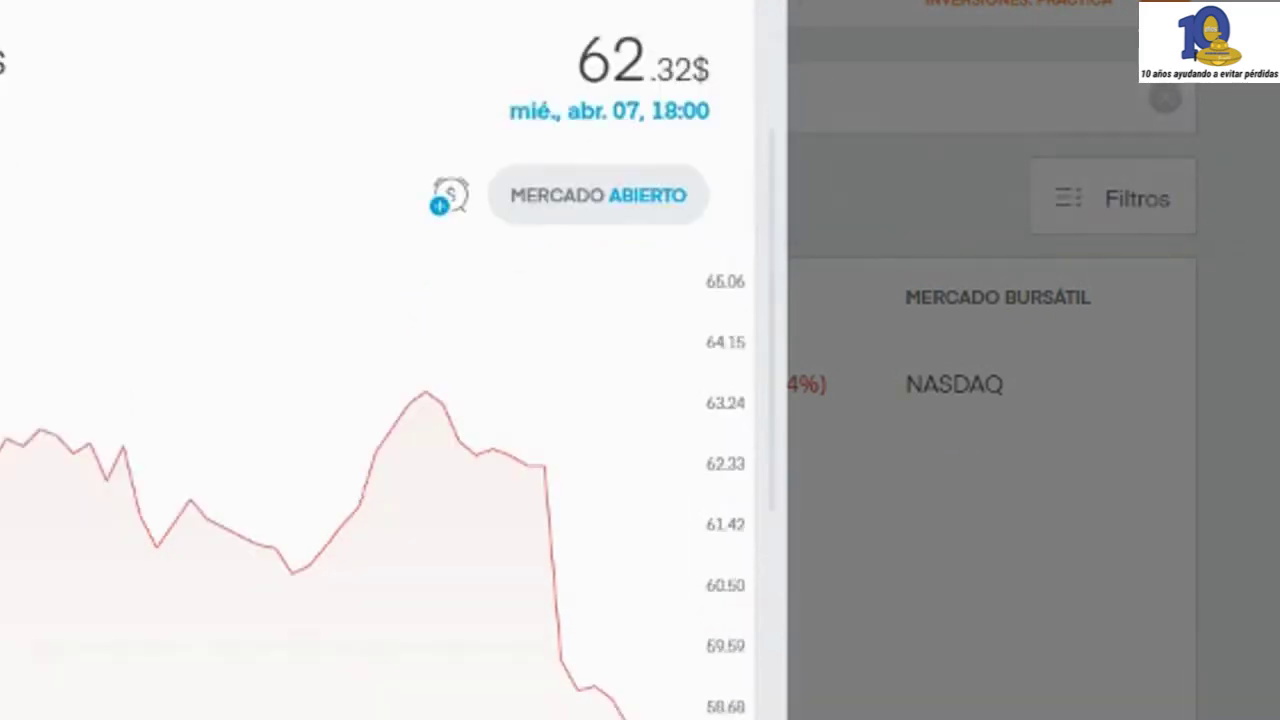
# - Check the pending DraftKings stop order, and highlight DKNG's target and exit prices in the recommendations table
pyautogui.scroll(-8, 337, 186)
pyautogui.scroll(2, 134, 206)
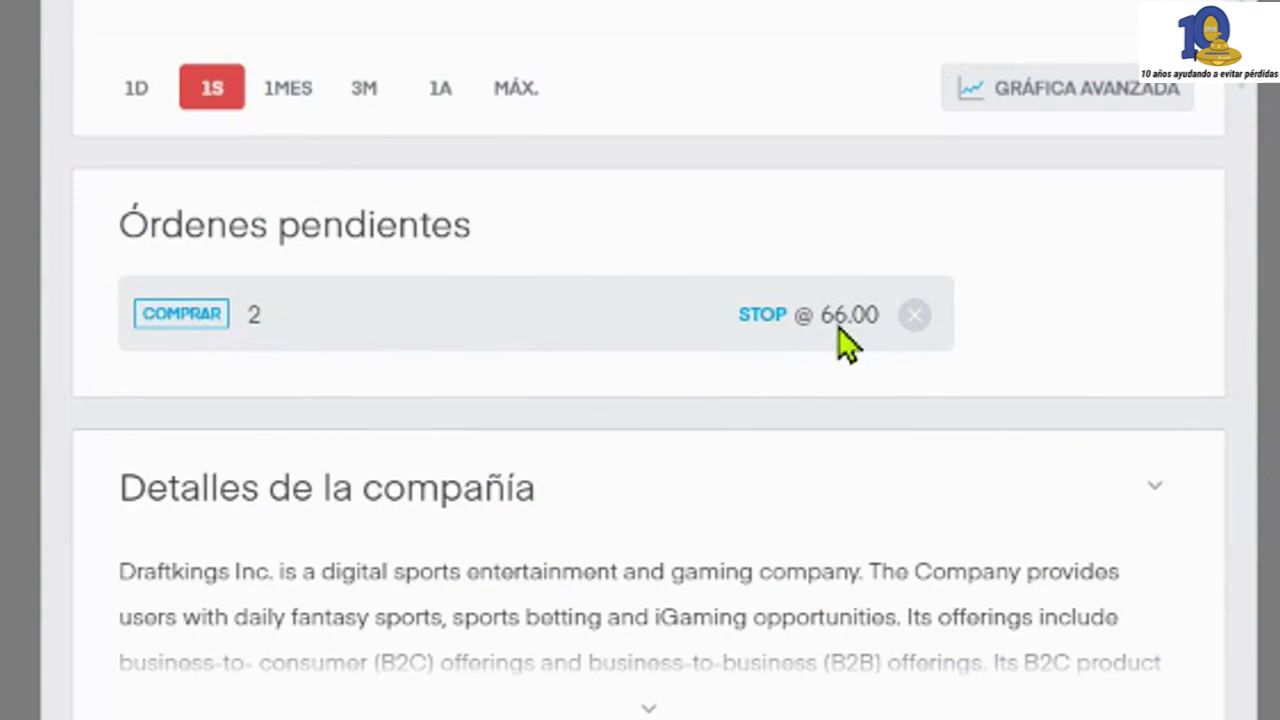
pyautogui.scroll(5, 845, 345)
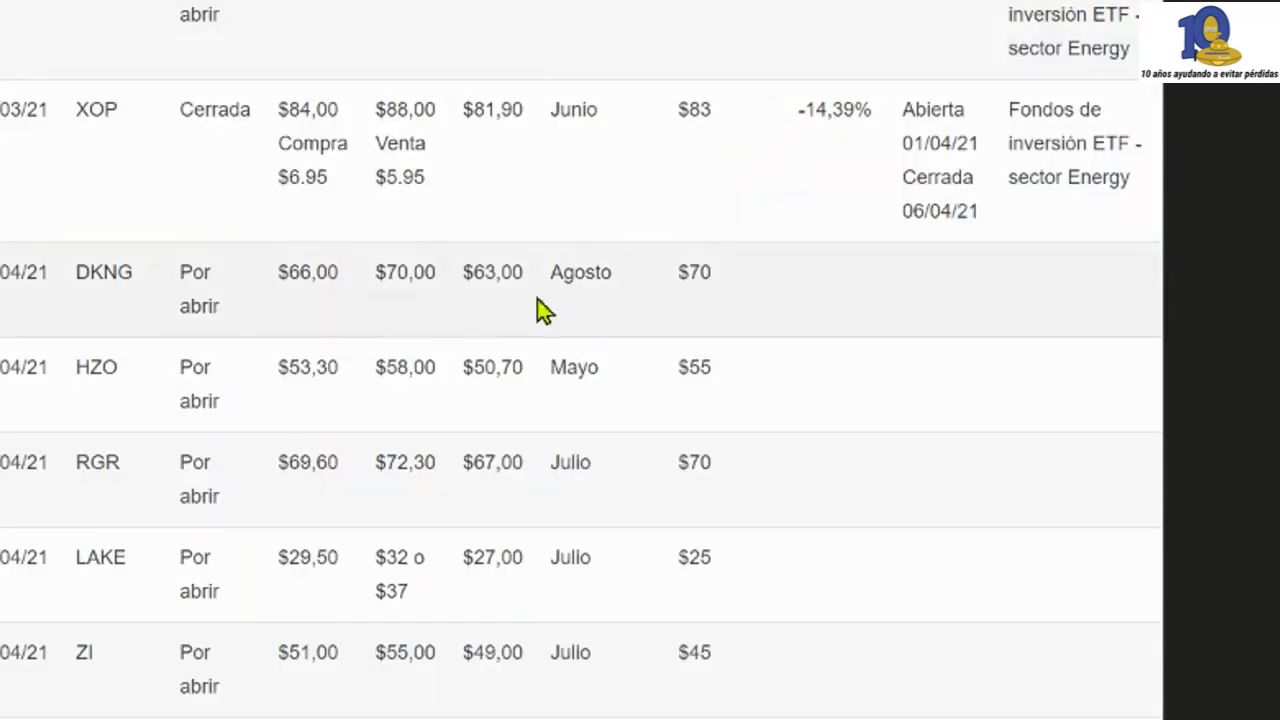
pyautogui.doubleClick(390, 270)
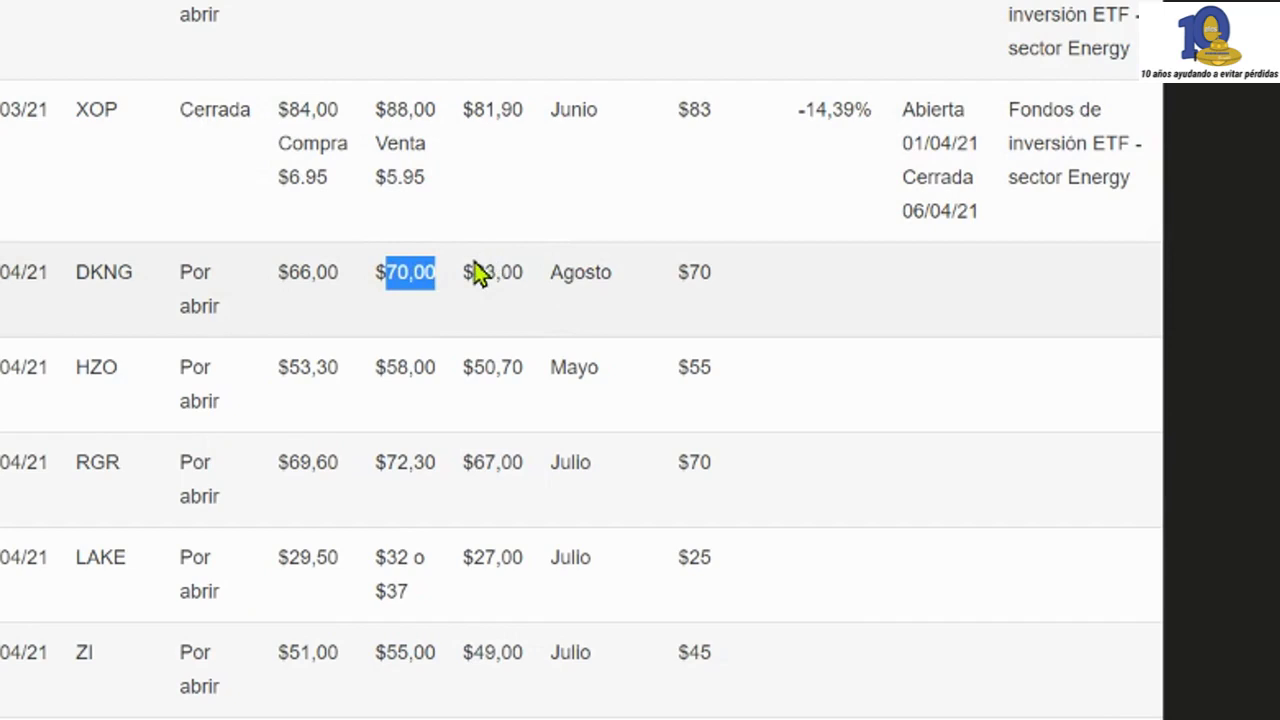
pyautogui.doubleClick(485, 272)
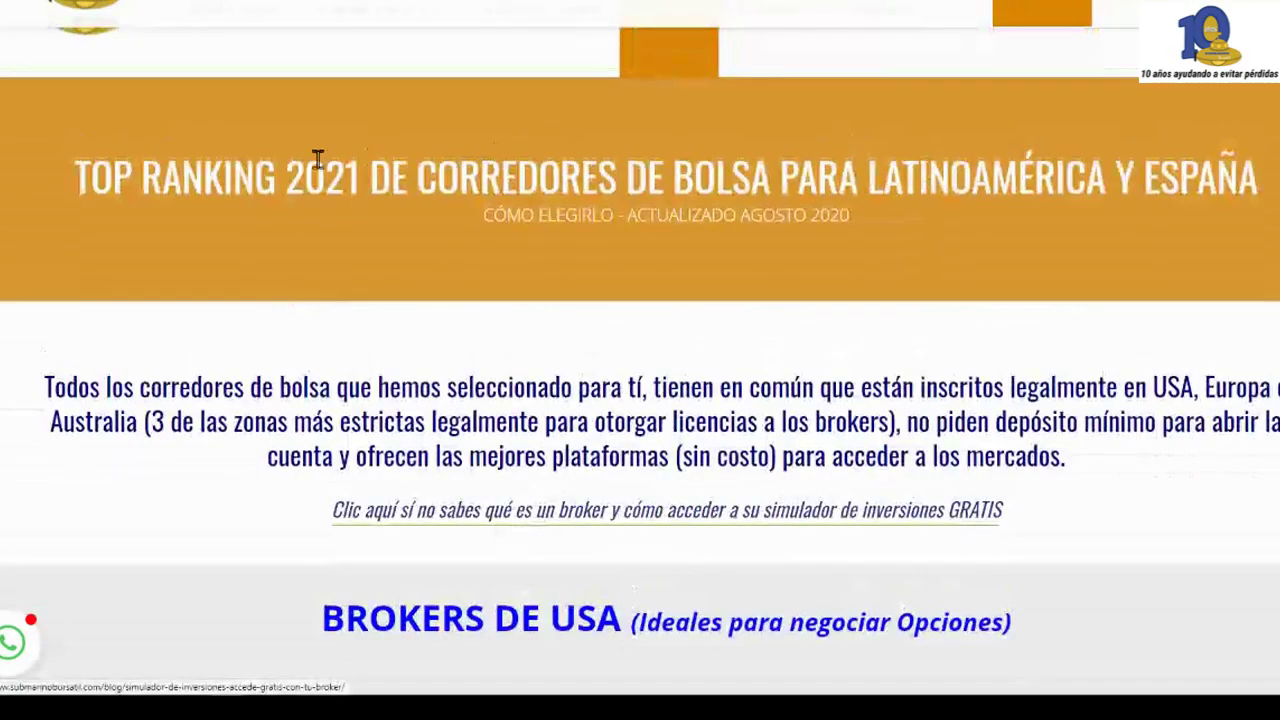
# - Examine the 2021 broker ranking page, covering brokers in and outside the USA, and highlight which countries ToledoTrade accepts clients from
pyautogui.moveTo(112, 176); pyautogui.dragTo(818, 168)
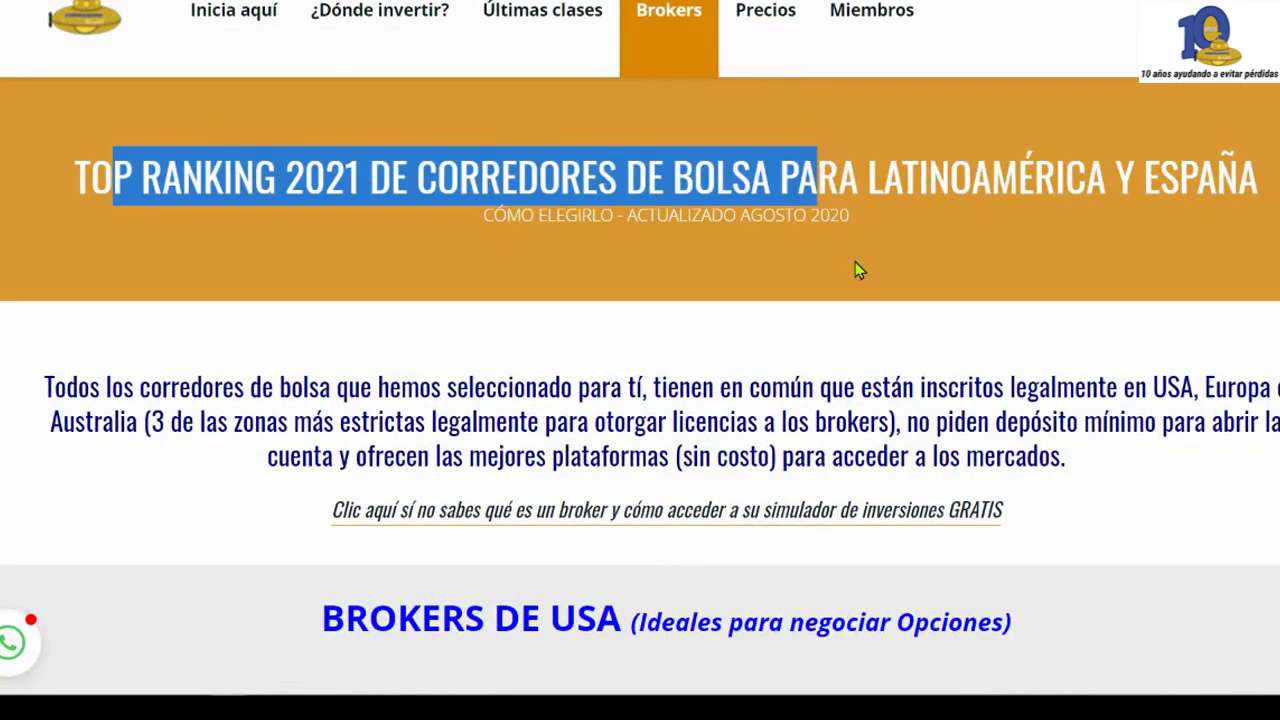
pyautogui.click(856, 270)
pyautogui.scroll(-5, 797, 251)
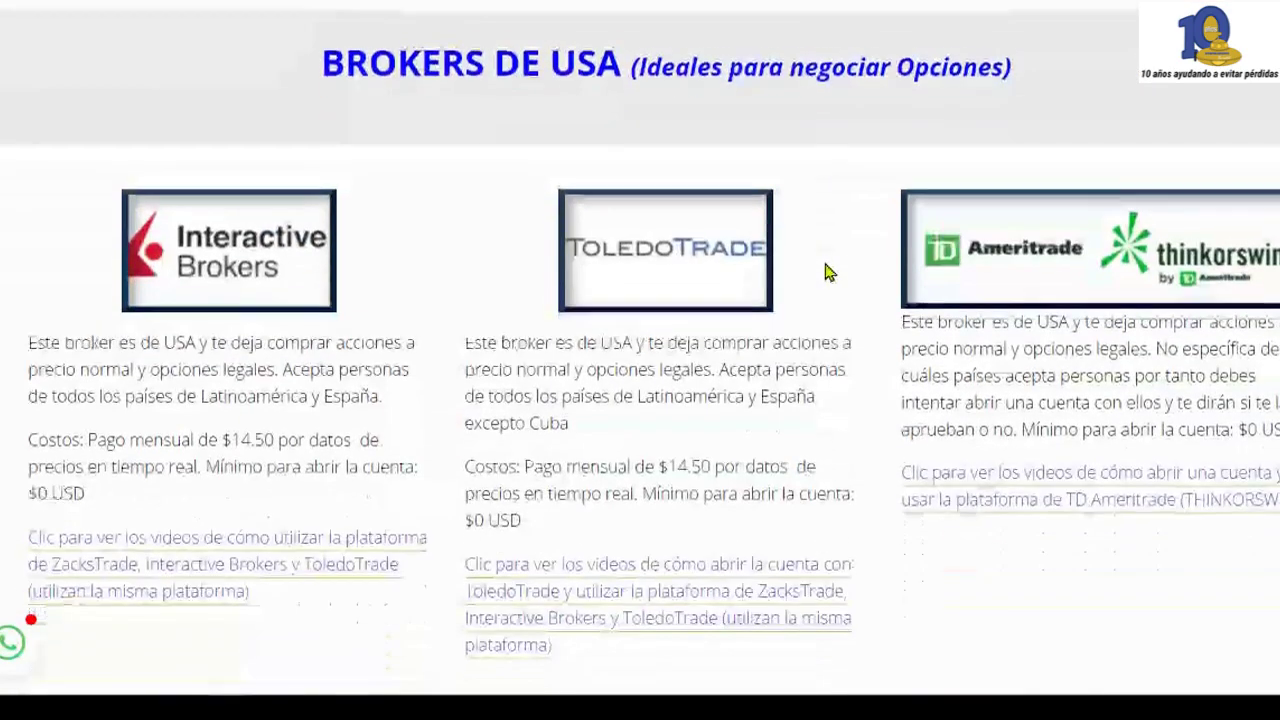
pyautogui.scroll(-1, 820, 326)
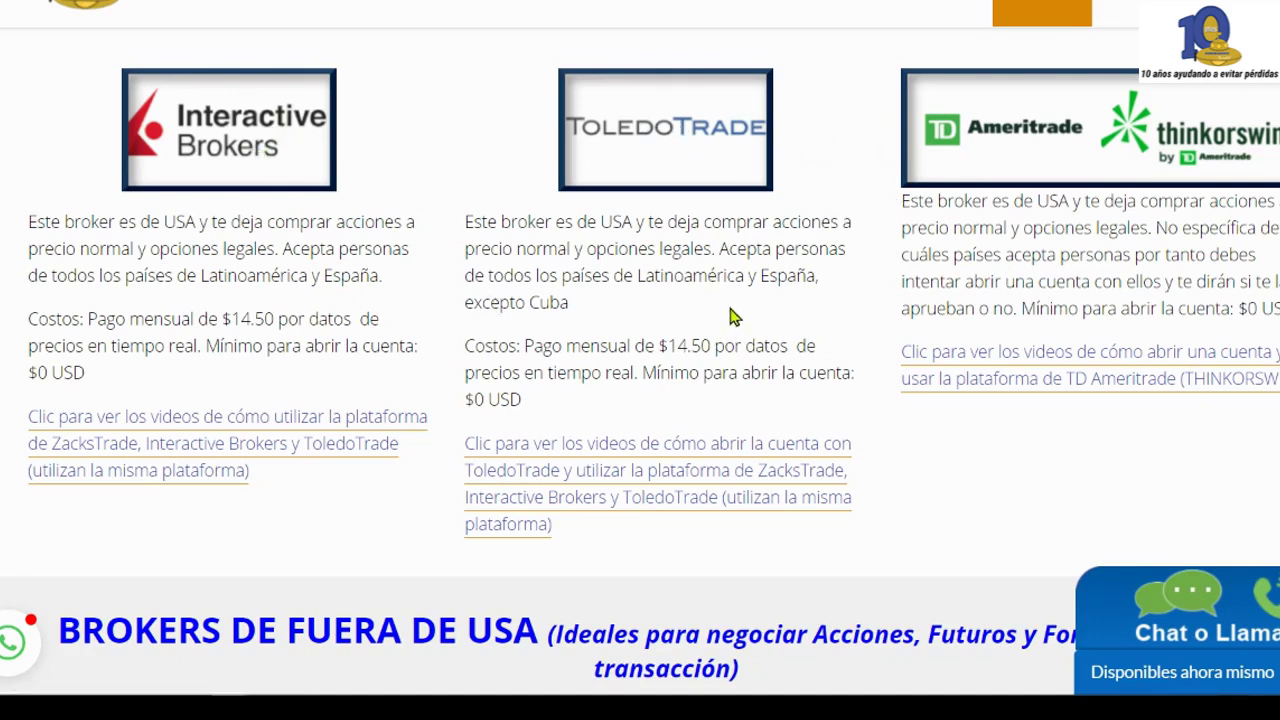
pyautogui.moveTo(717, 249); pyautogui.dragTo(790, 306)
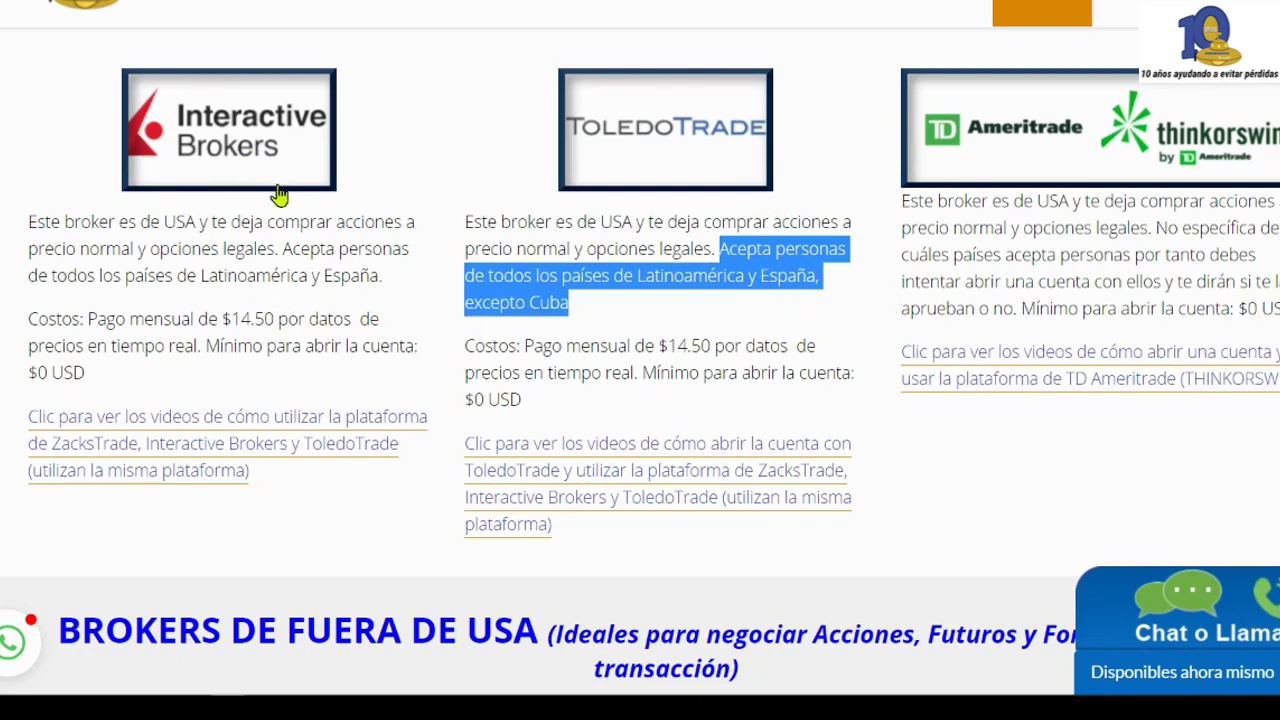
pyautogui.scroll(-6, 903, 318)
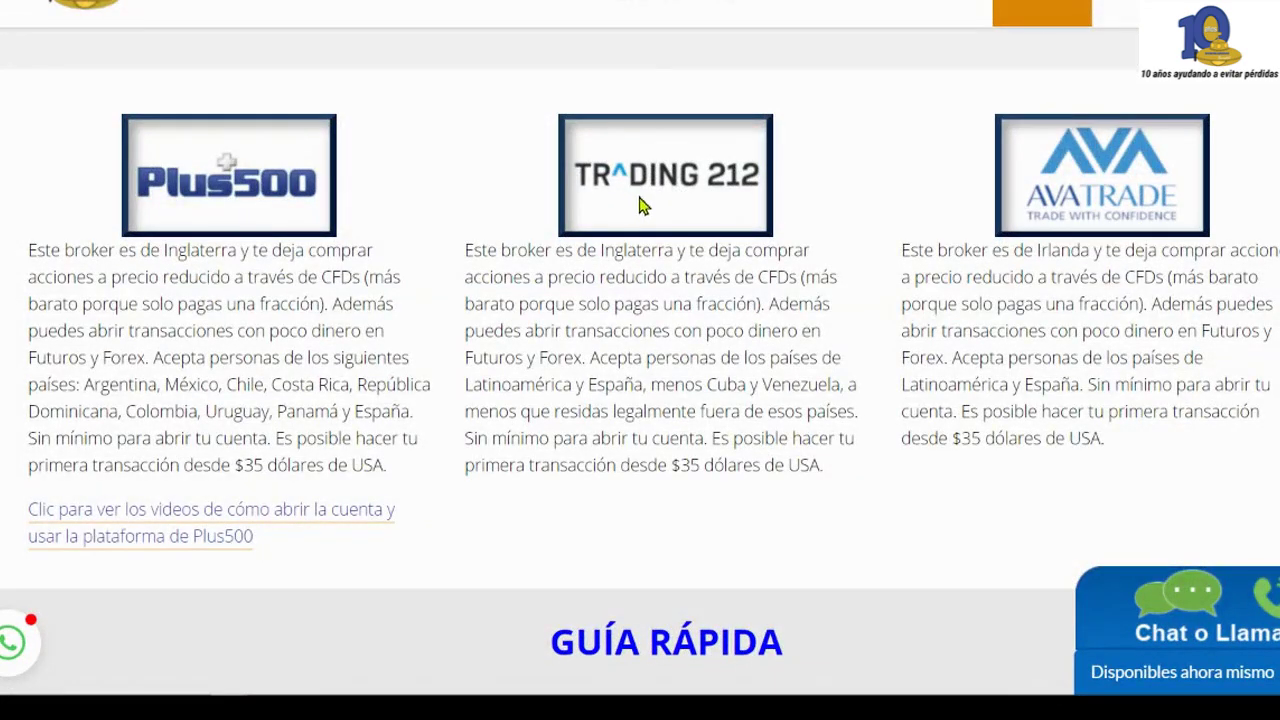
pyautogui.scroll(6, 809, 406)
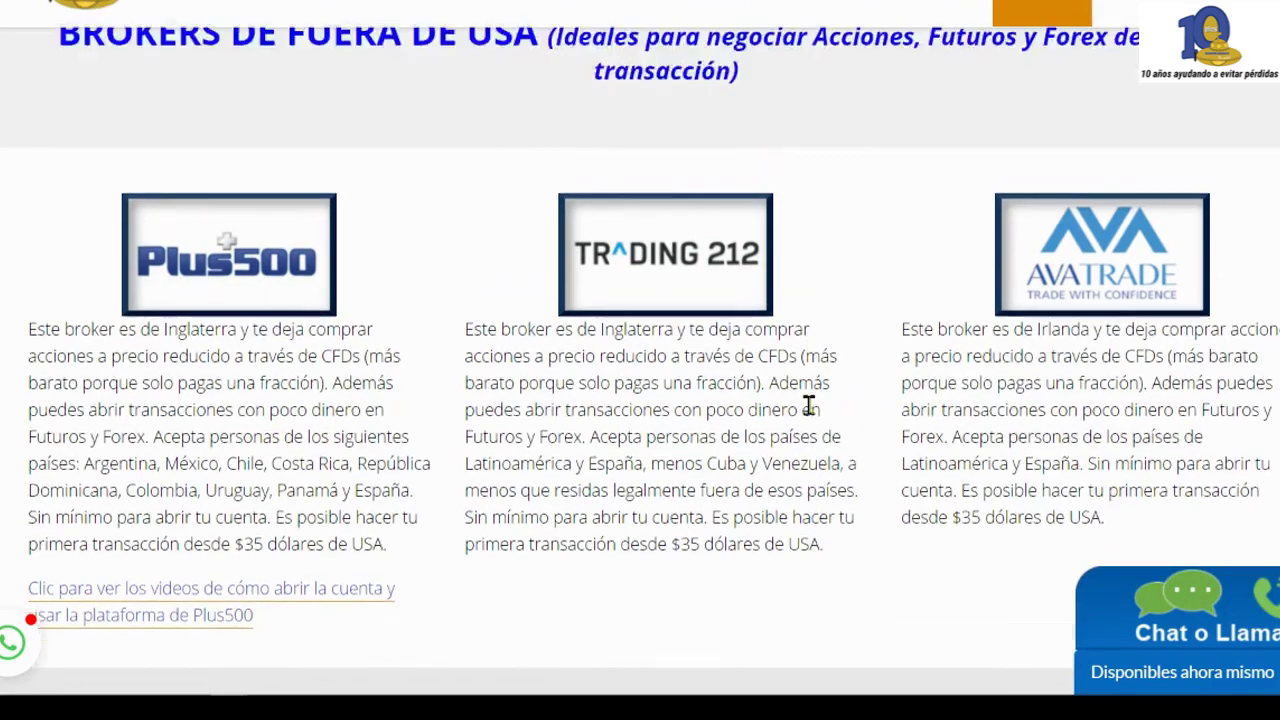
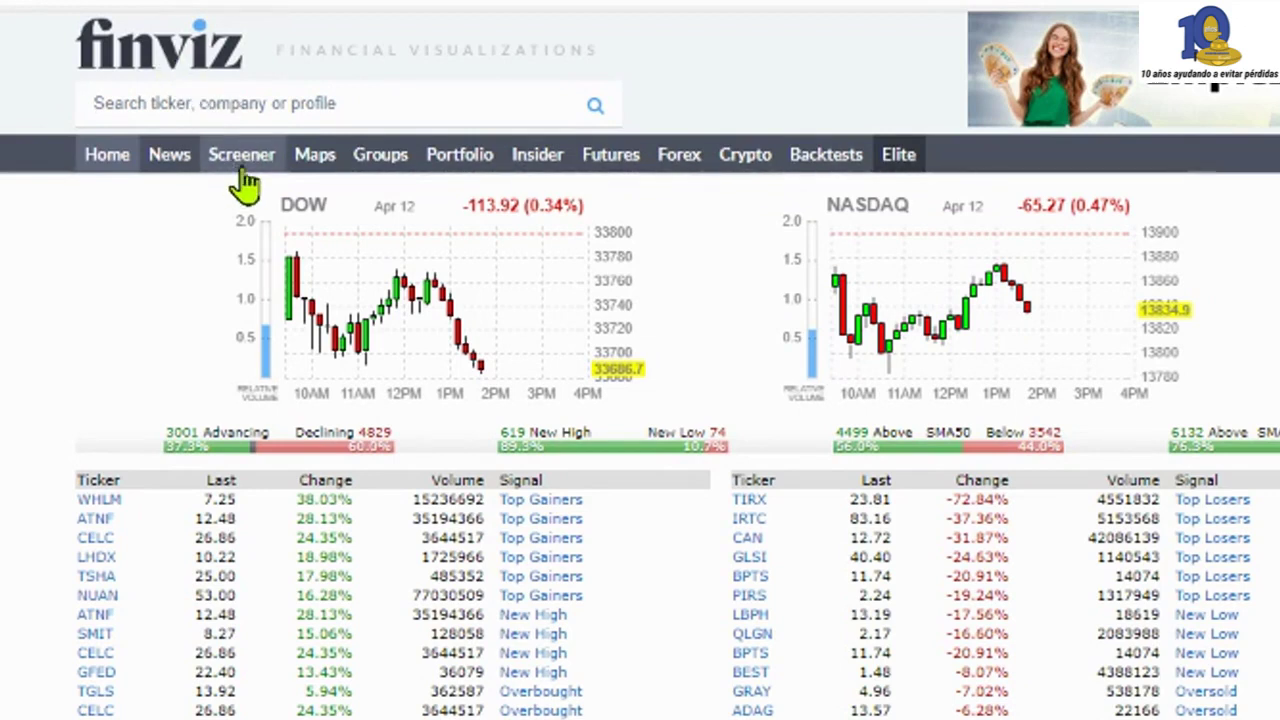
# - Open the Finviz stock screener, show all filters, and set the price filter to Over $30
pyautogui.click(243, 168)
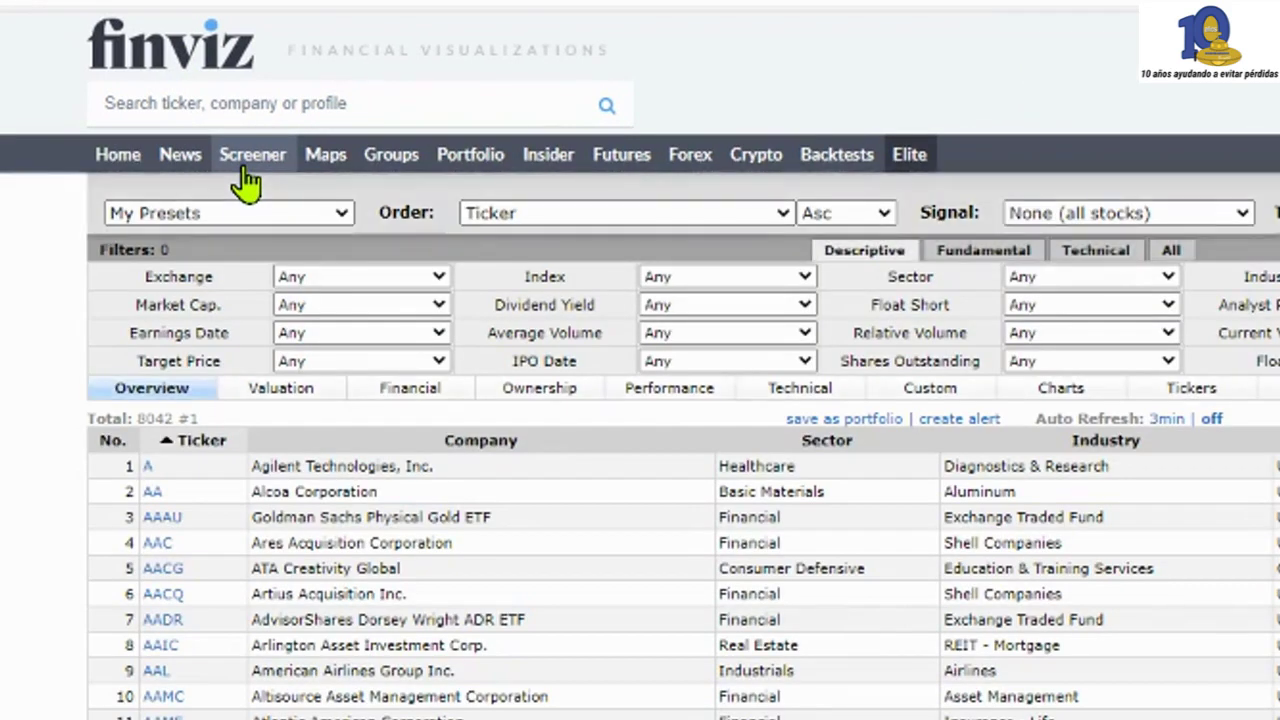
pyautogui.click(1182, 258)
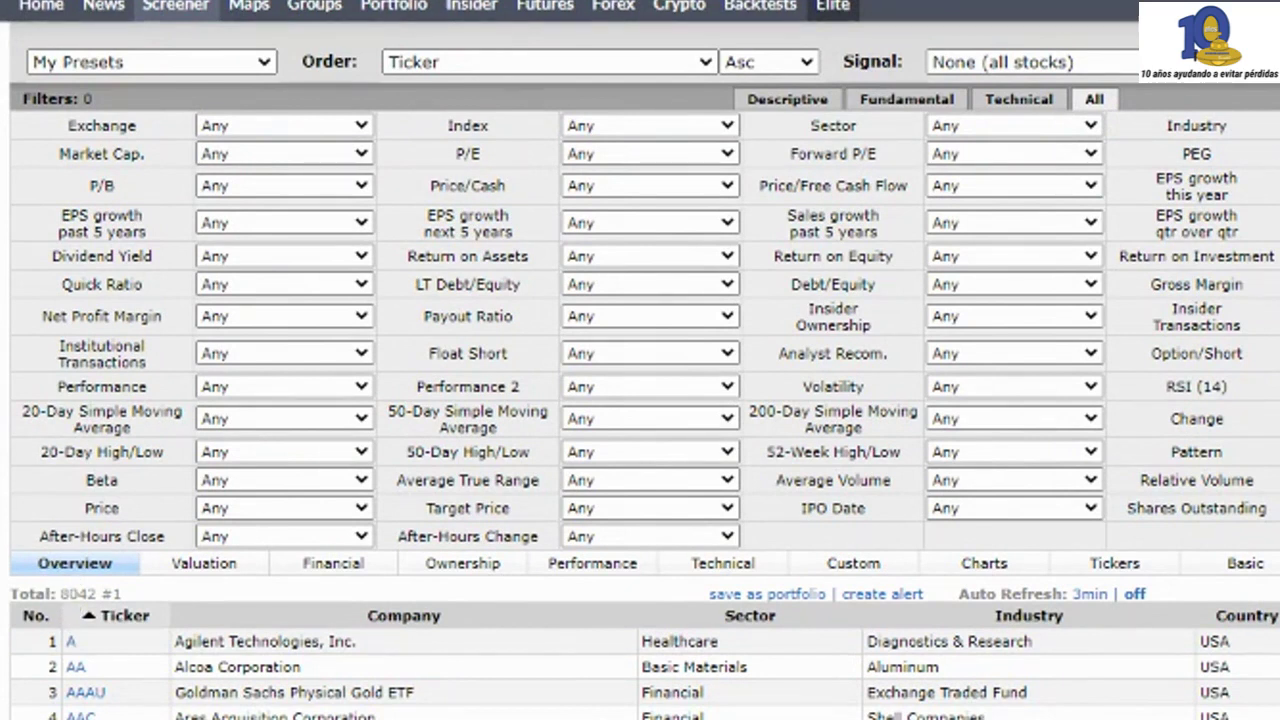
pyautogui.click(218, 509)
pyautogui.scroll(-2, 285, 430)
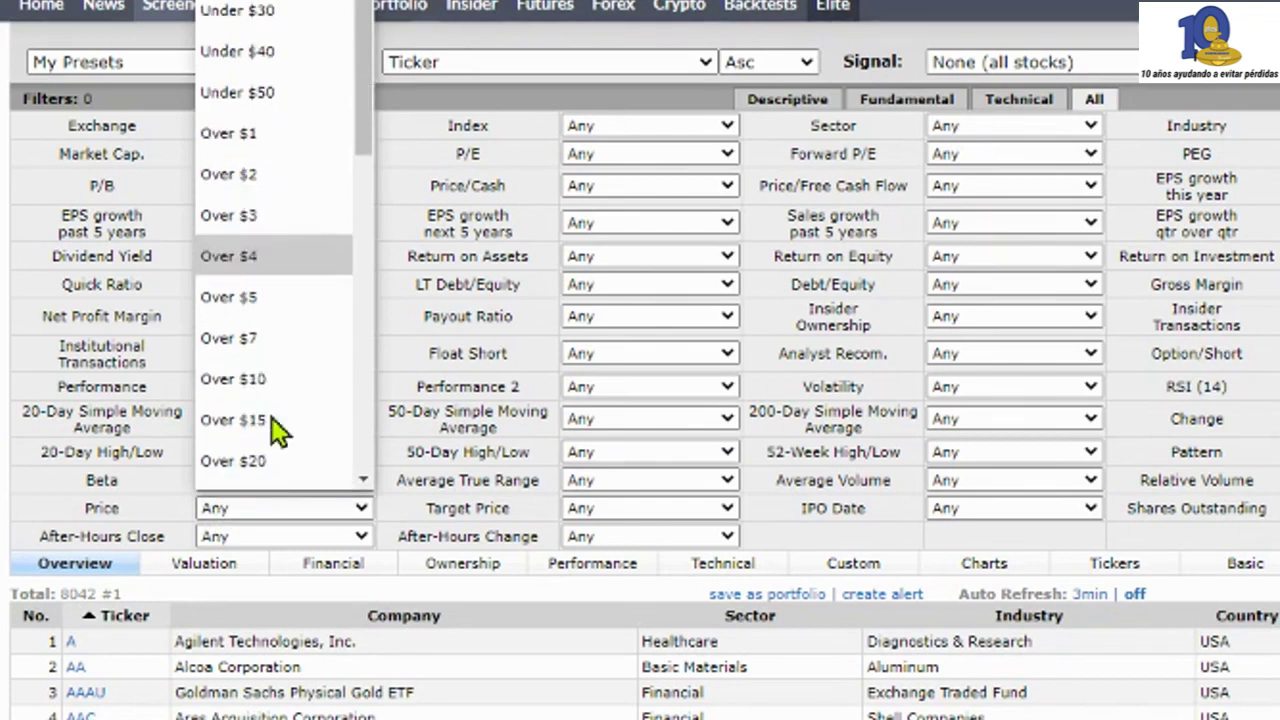
pyautogui.click(286, 459)
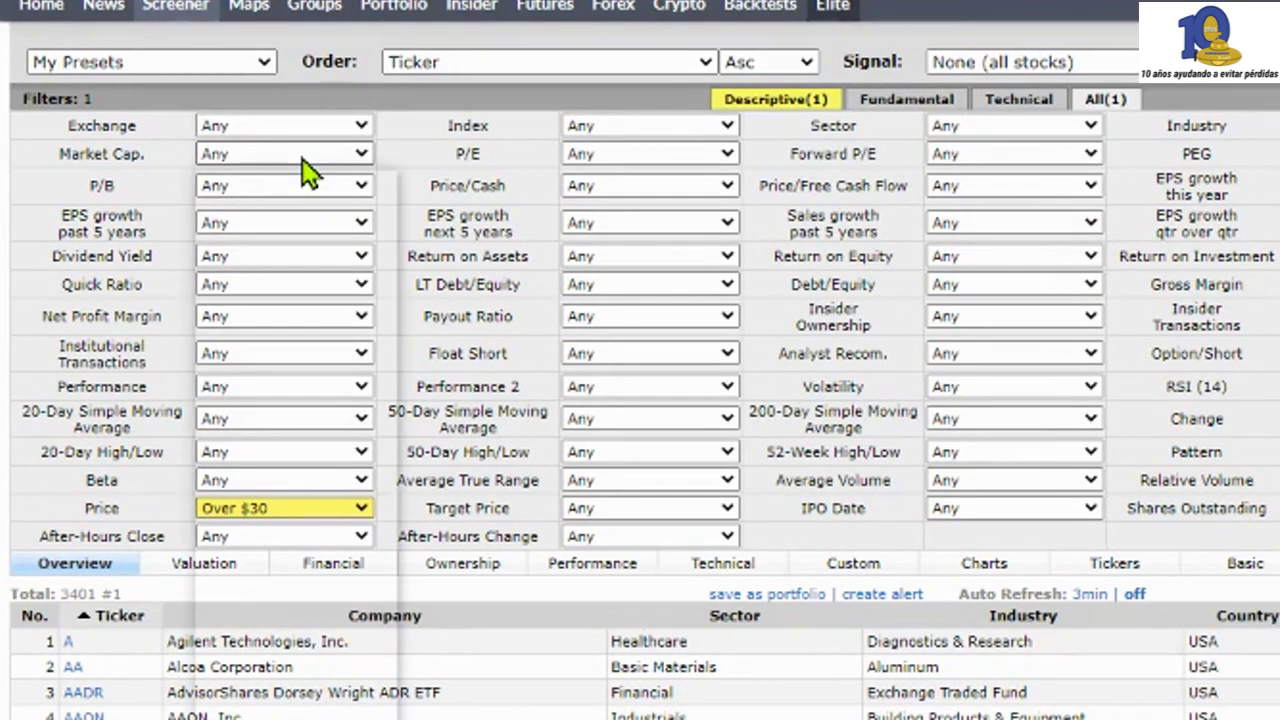
# - Filter the stocks by market cap +Micro (over $50mln) and average volume Over 200K
pyautogui.click(302, 158)
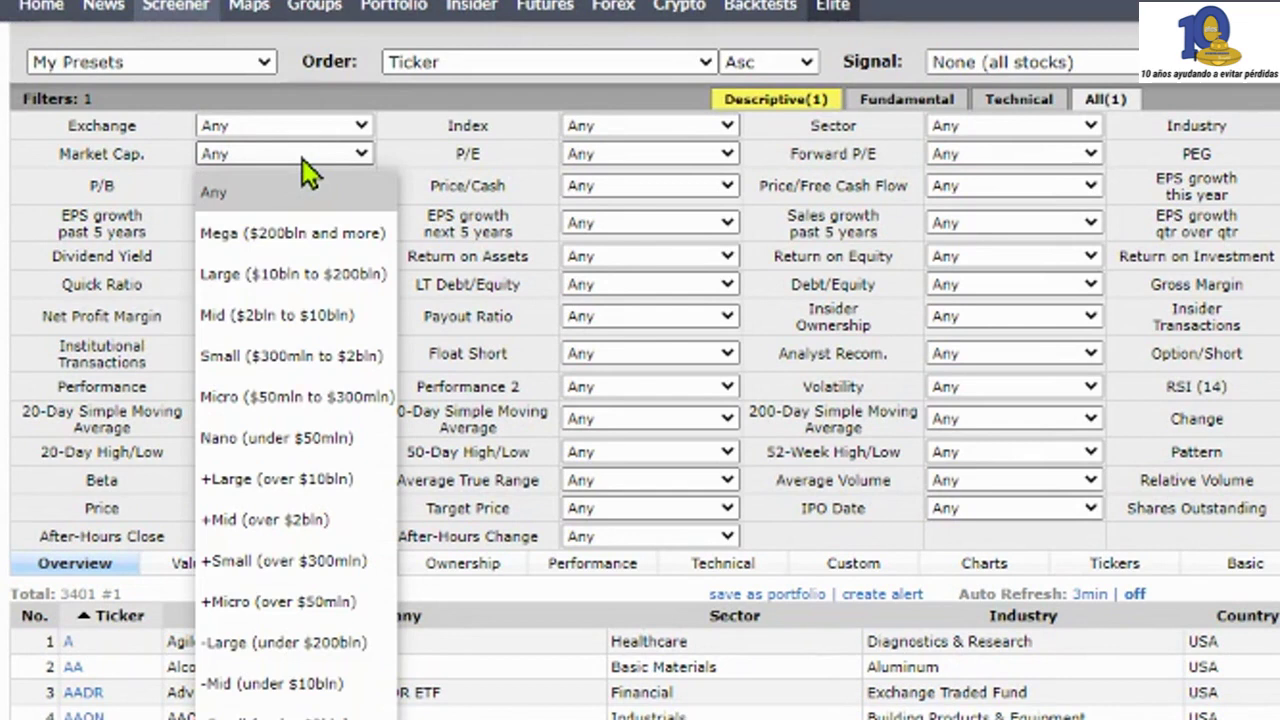
pyautogui.click(312, 608)
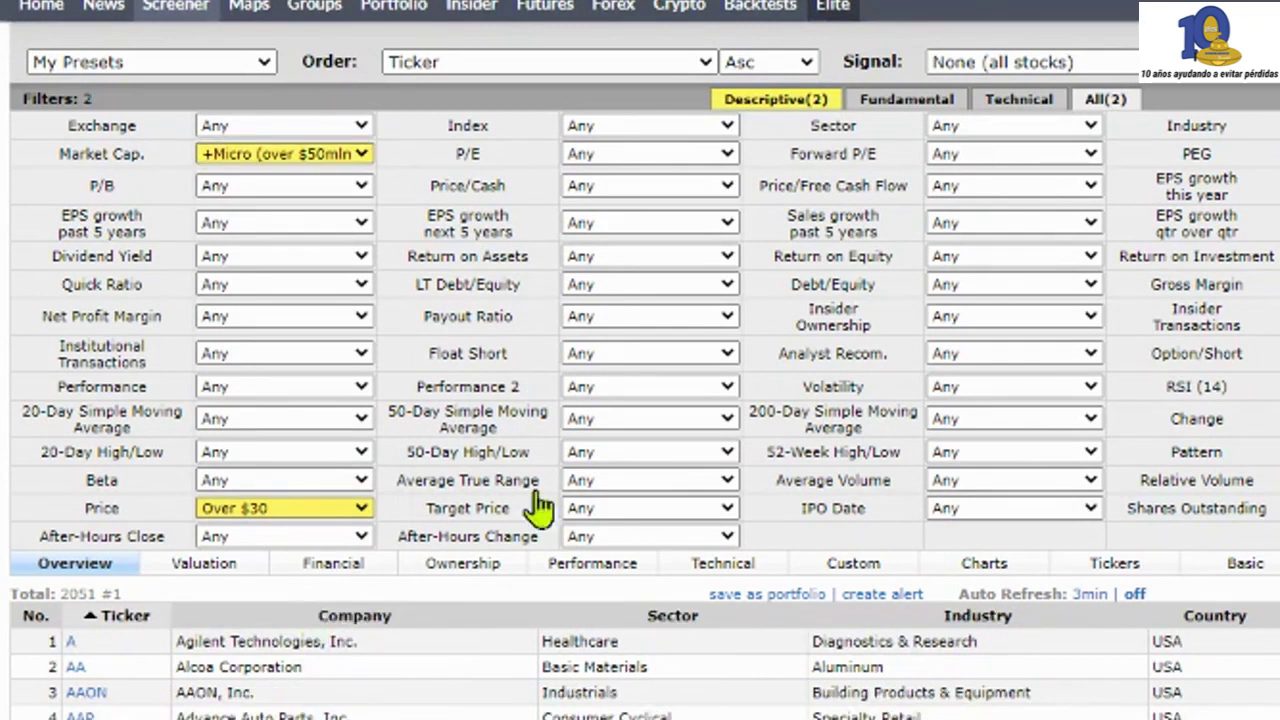
pyautogui.click(993, 482)
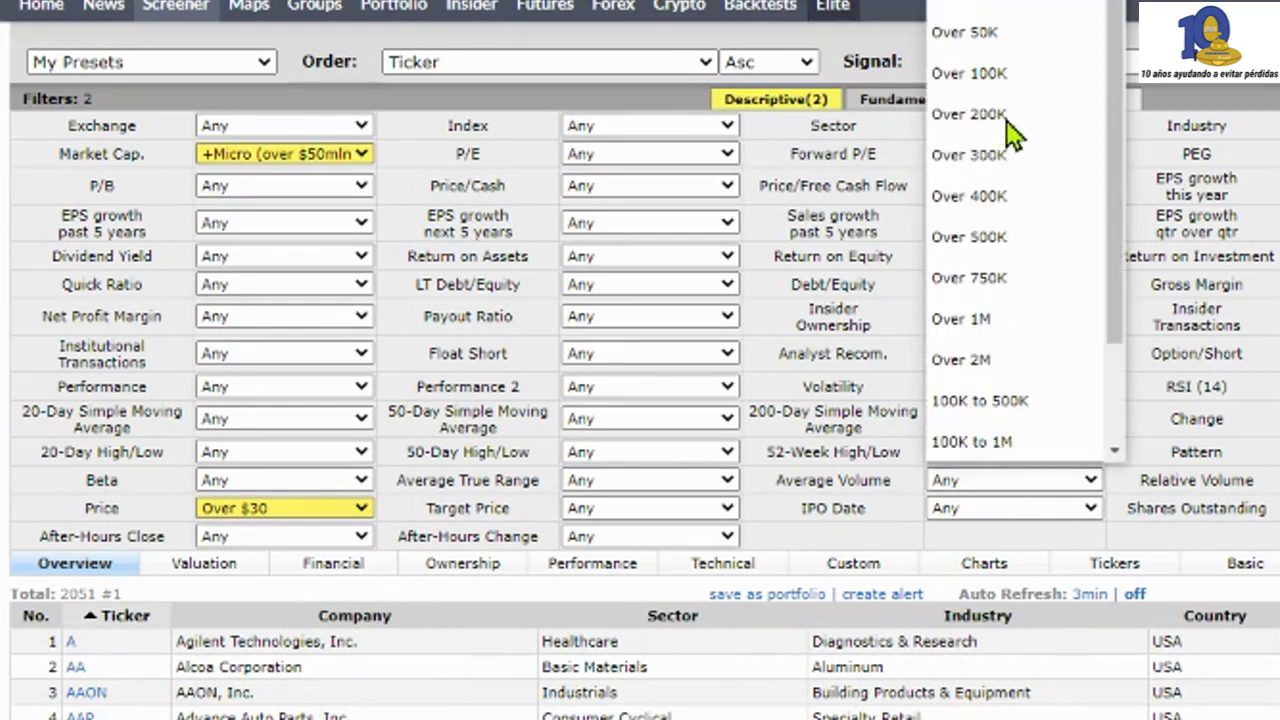
pyautogui.scroll(-1, 1012, 122)
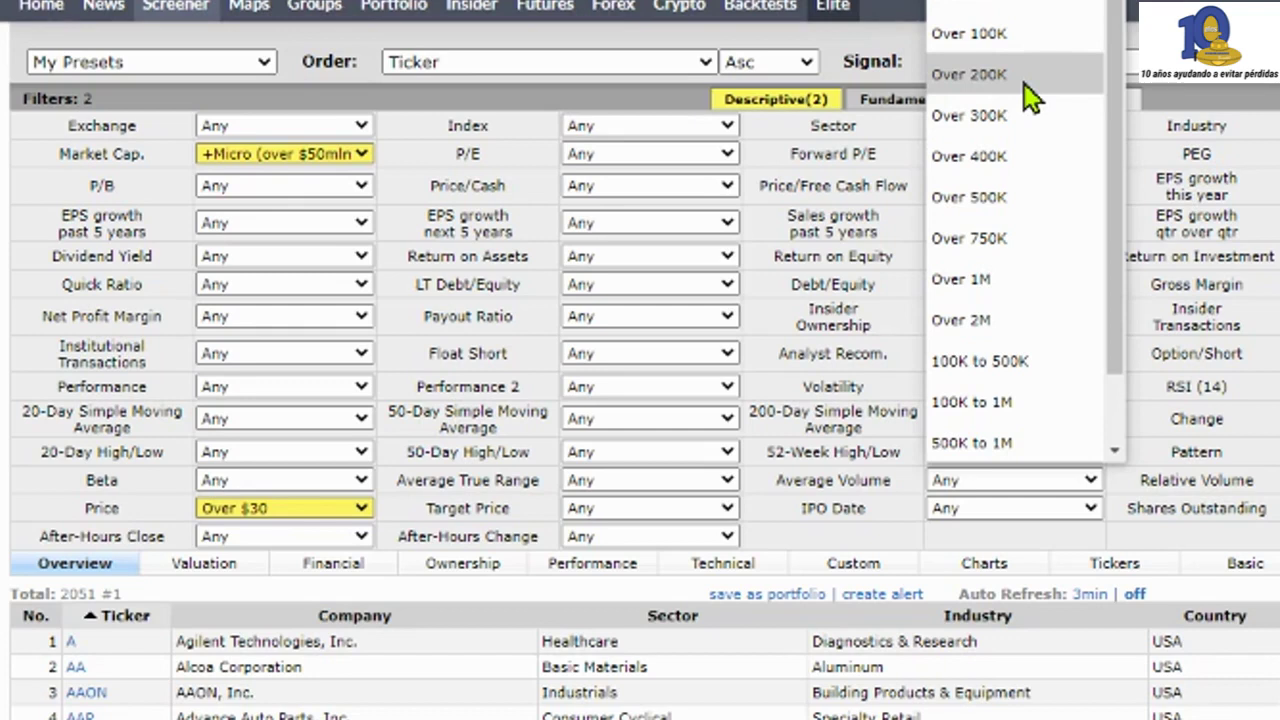
pyautogui.press('Escape')
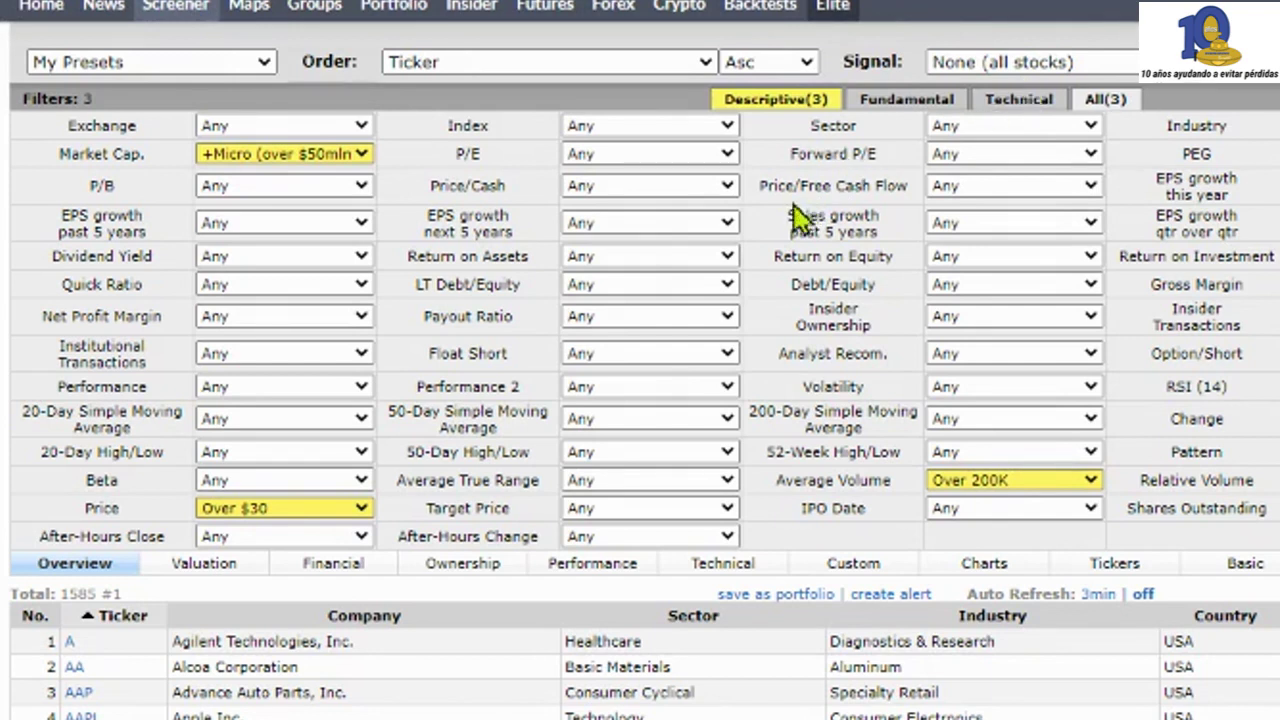
# - Set EPS growth next 5 years to Over 20% and preview the ADNT chart in the screener results
pyautogui.click(612, 221)
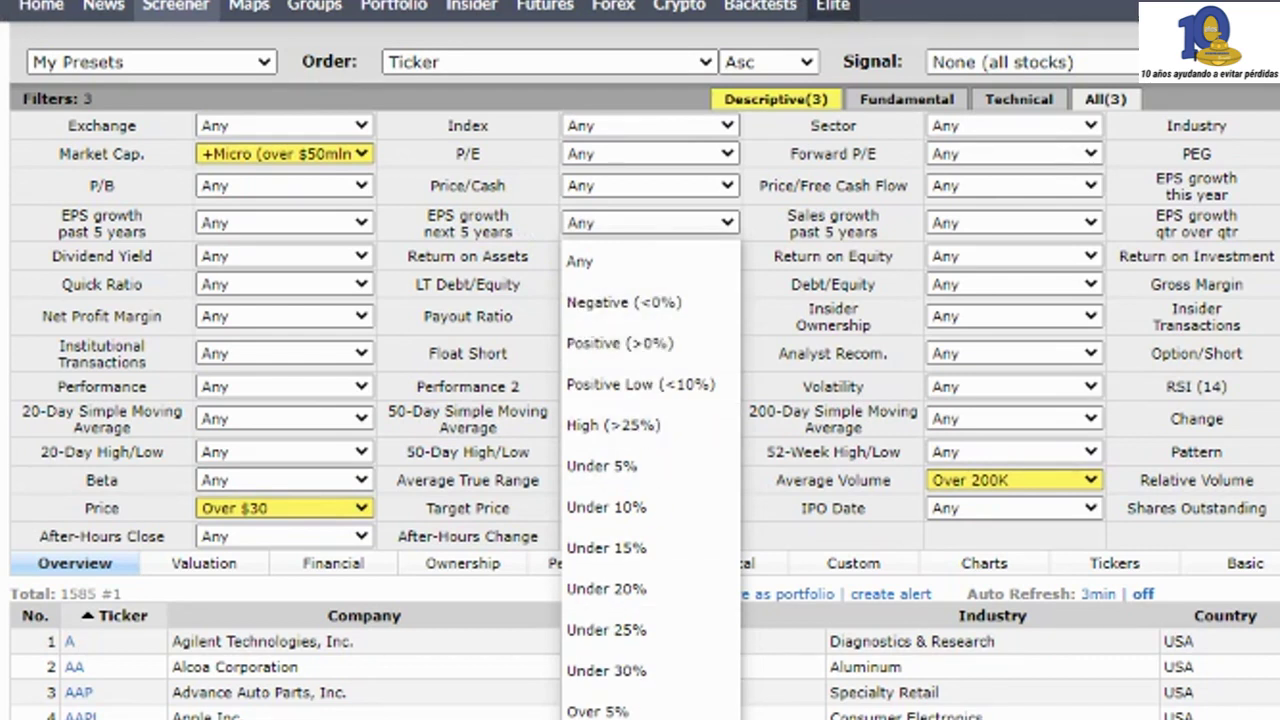
pyautogui.click(650, 715)
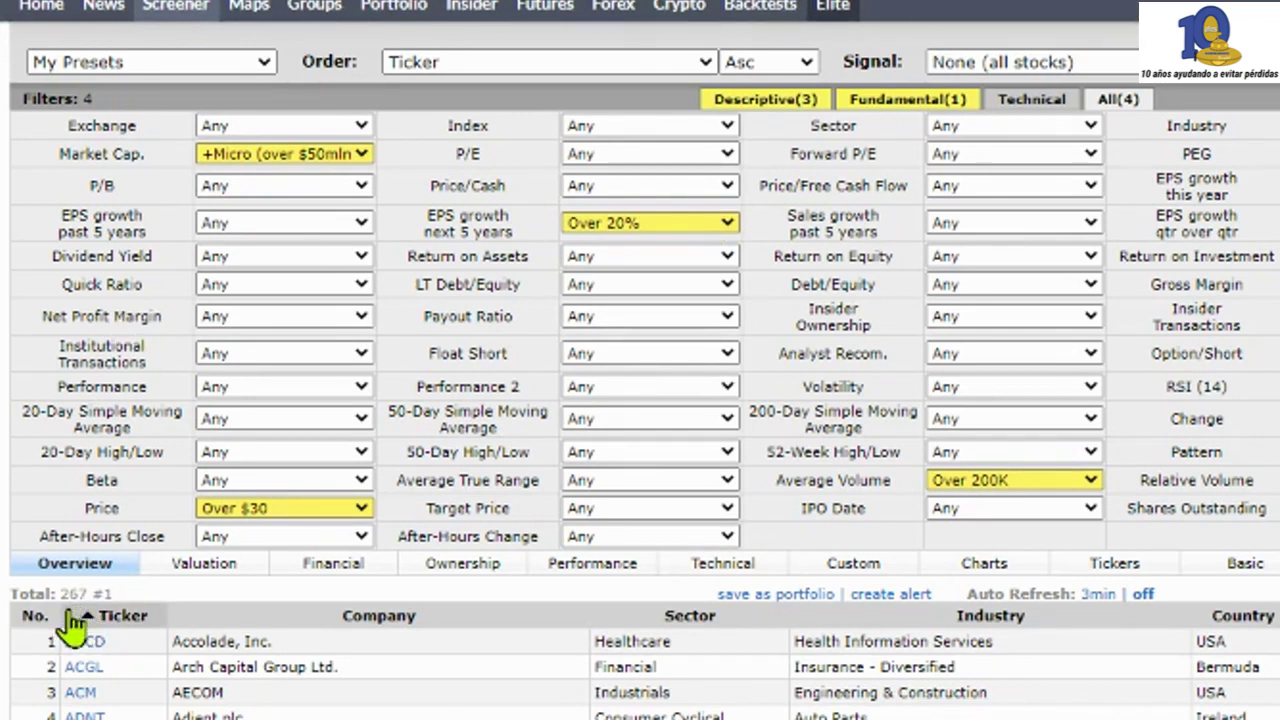
pyautogui.scroll(-2, 80, 620)
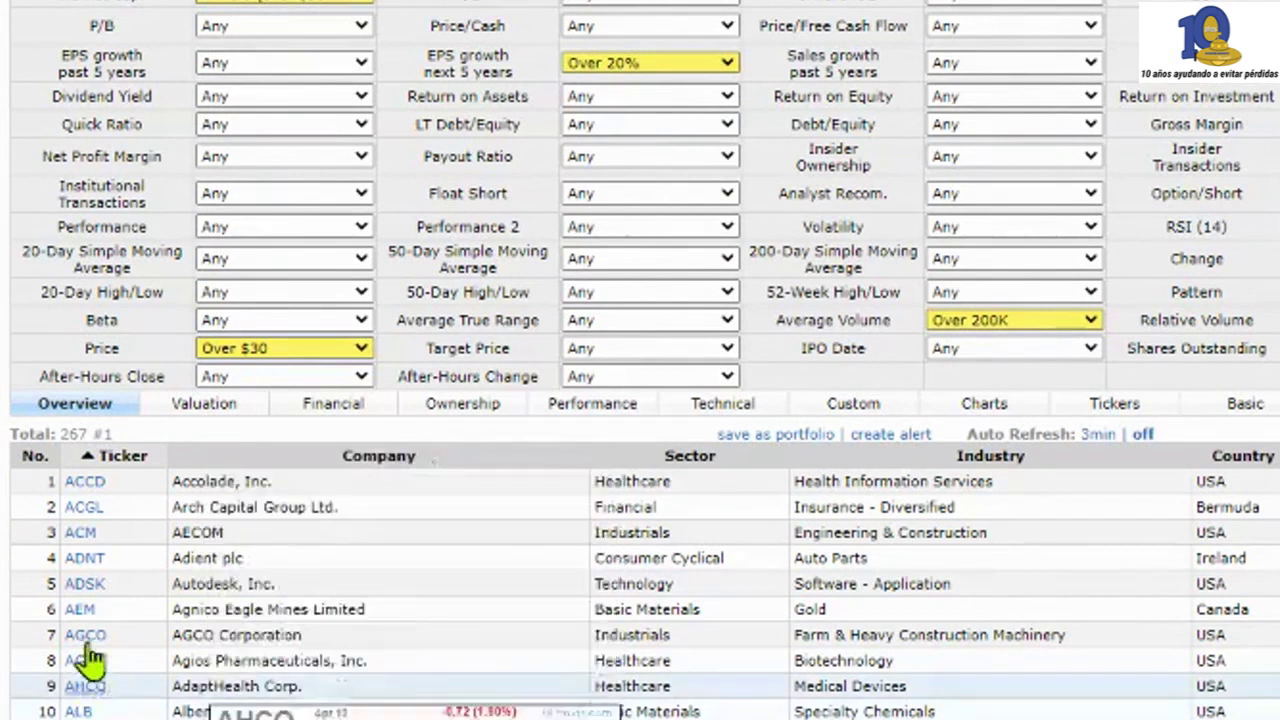
pyautogui.moveTo(88, 563)
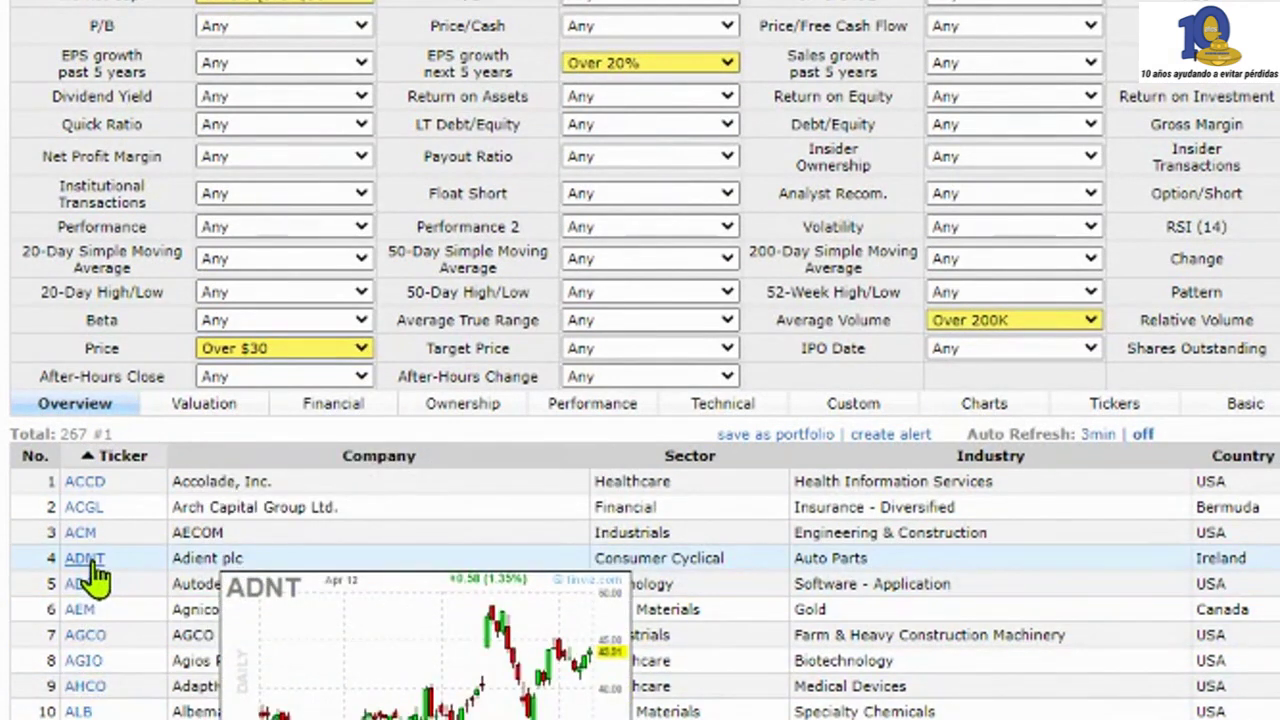
# - Take the AHCO ticker from the screener results, search for it in Trading 212, and select AdaptHealth Corp
pyautogui.rightClick(97, 700)
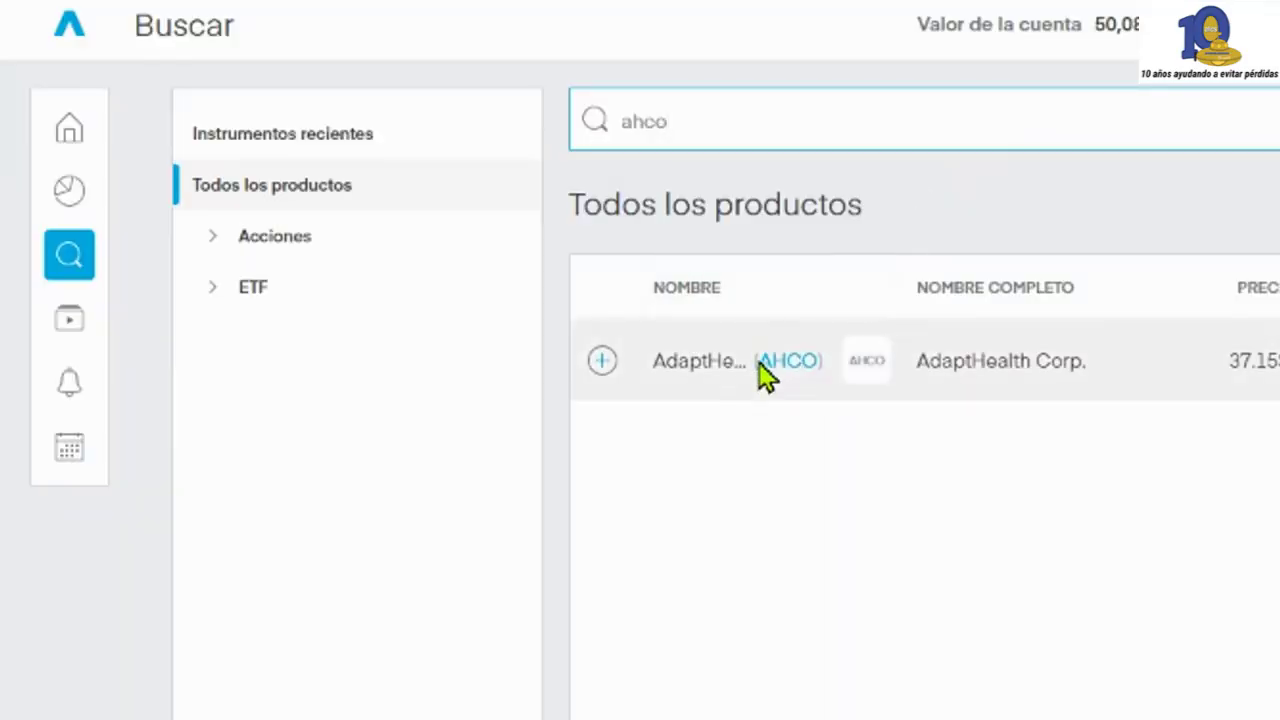
pyautogui.click(759, 362)
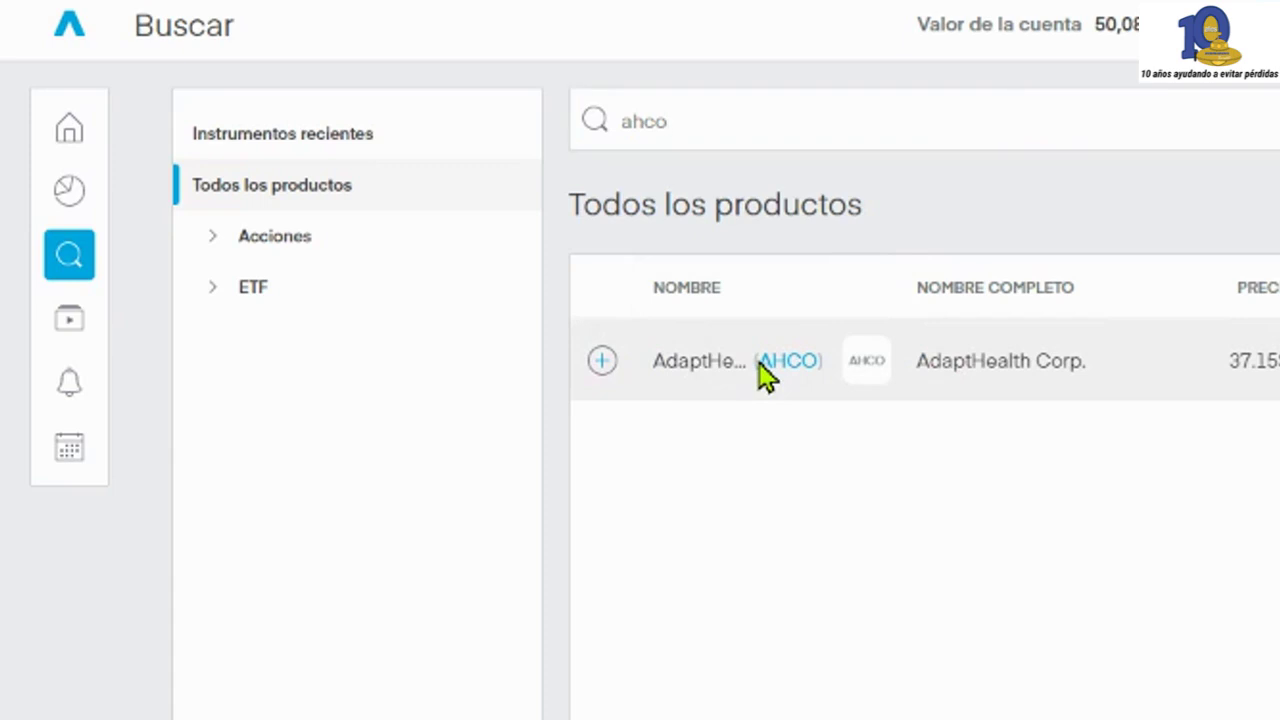
# - Open the AdaptHealth (AHCO) stock details, look over the chart and company information, and start a buy order for 2 shares
pyautogui.click(759, 362)
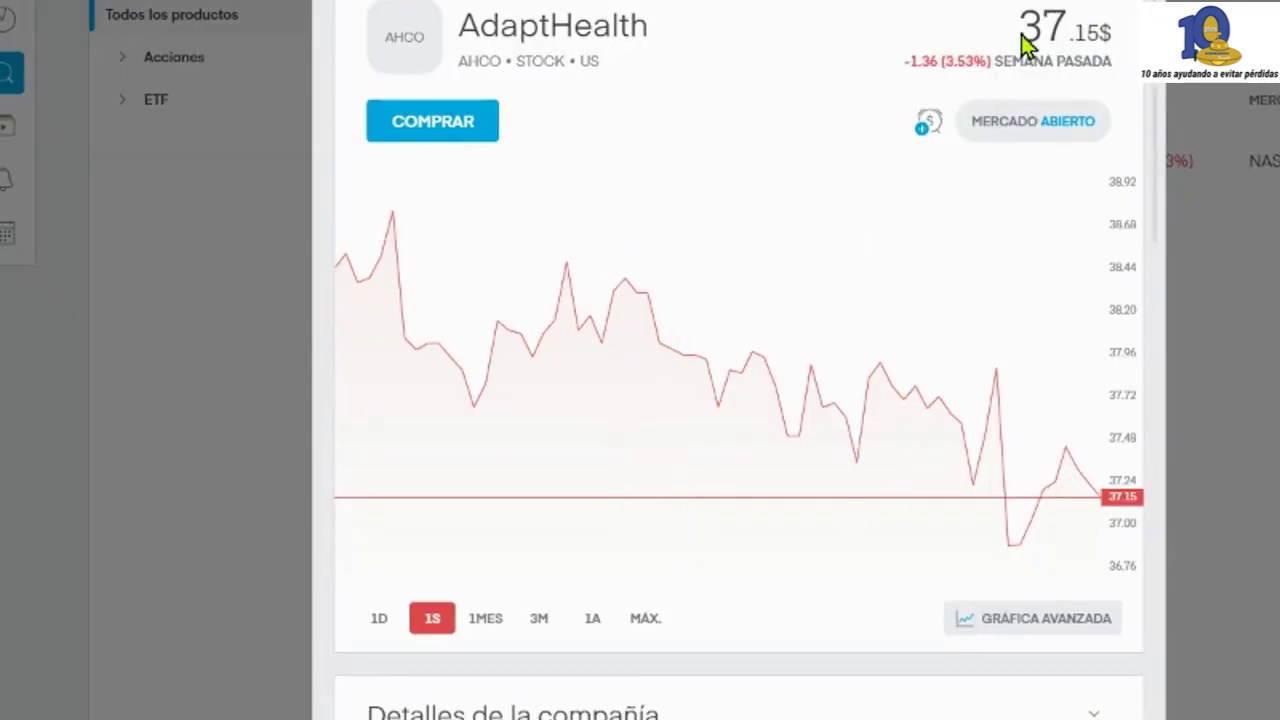
pyautogui.scroll(-2, 767, 360)
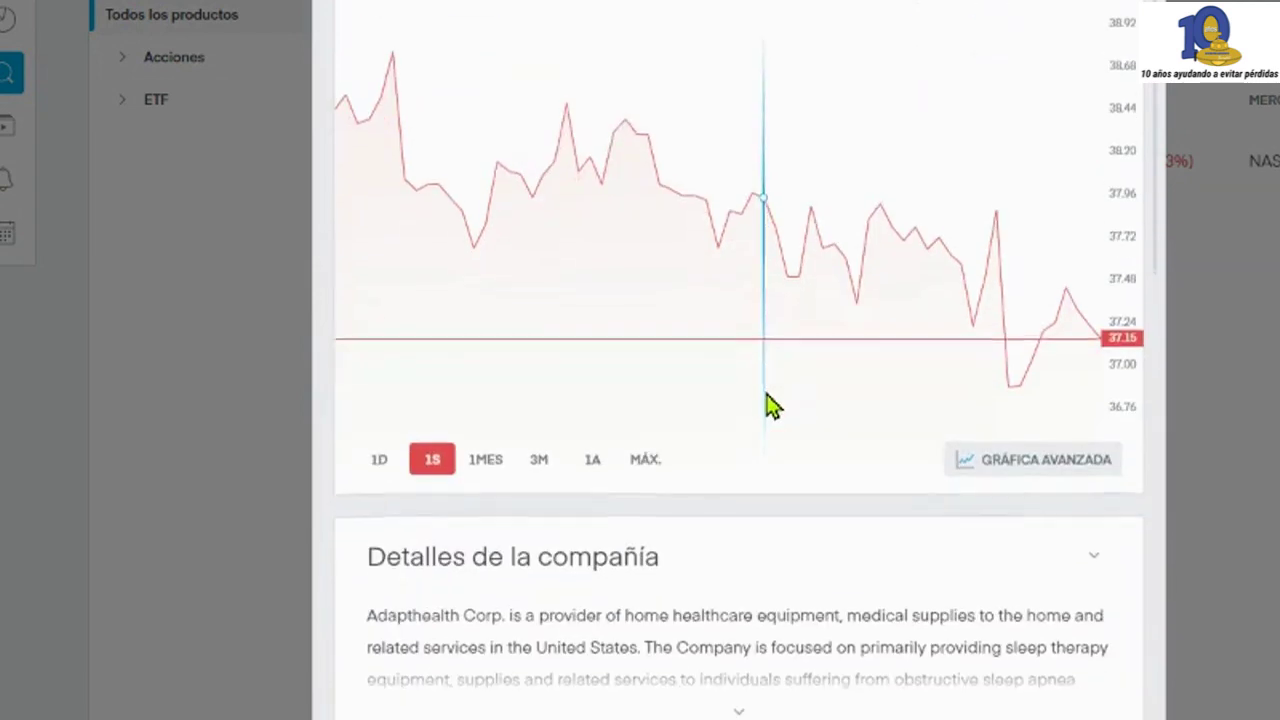
pyautogui.scroll(-2, 768, 406)
pyautogui.scroll(4, 766, 406)
pyautogui.click(478, 126)
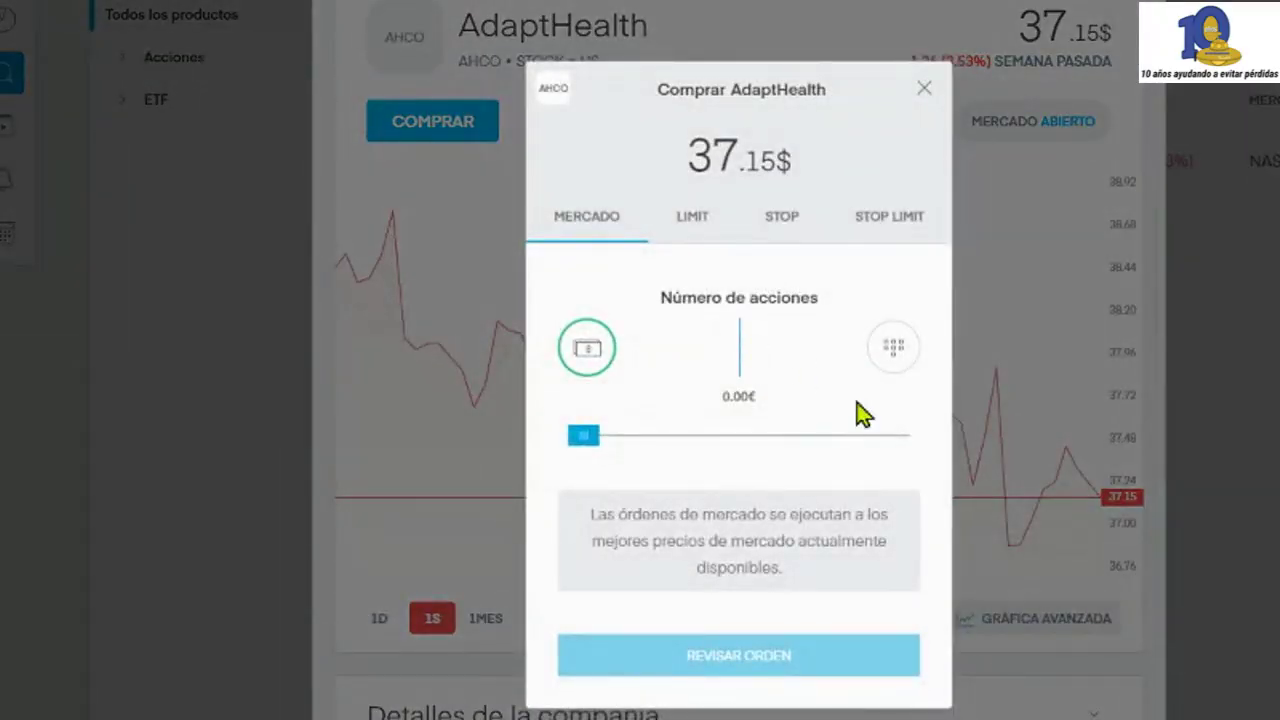
pyautogui.write('2')
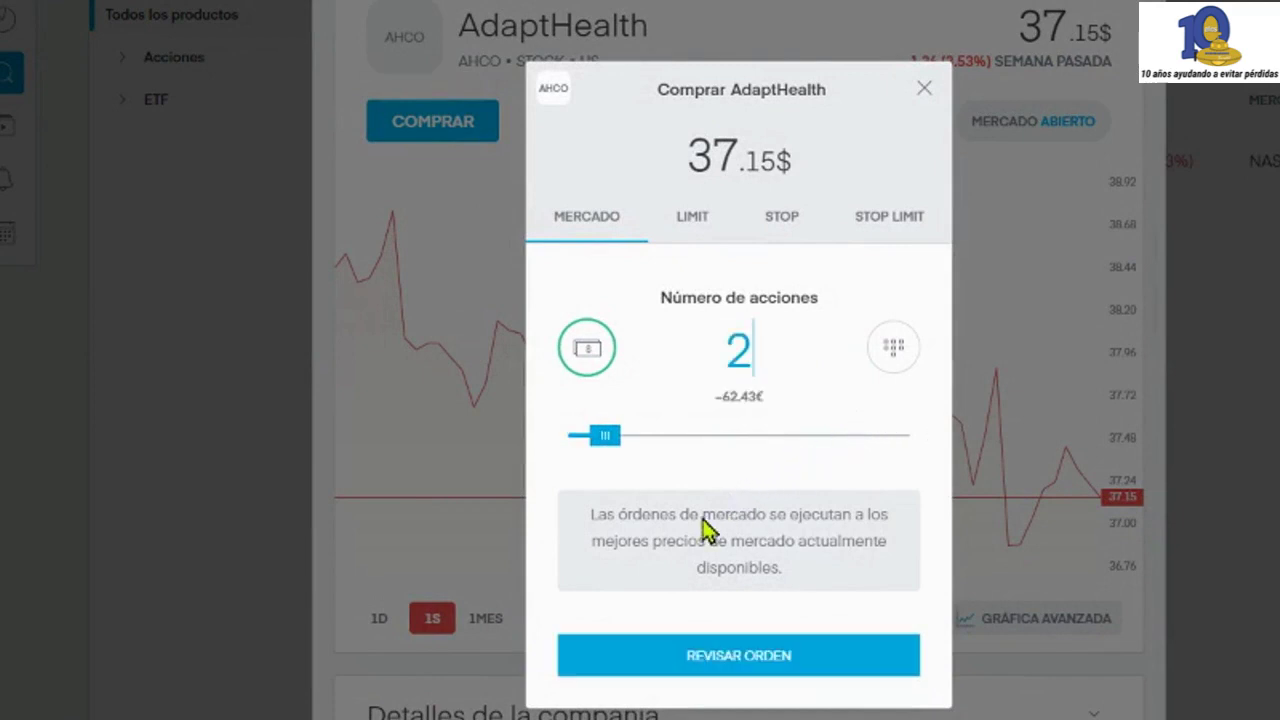
# - Make the AdaptHealth purchase a stop order at a price of 40.00 with GTC expiry and try to review it
pyautogui.click(781, 222)
pyautogui.scroll(-1, 780, 370)
pyautogui.click(721, 567)
pyautogui.write('40')
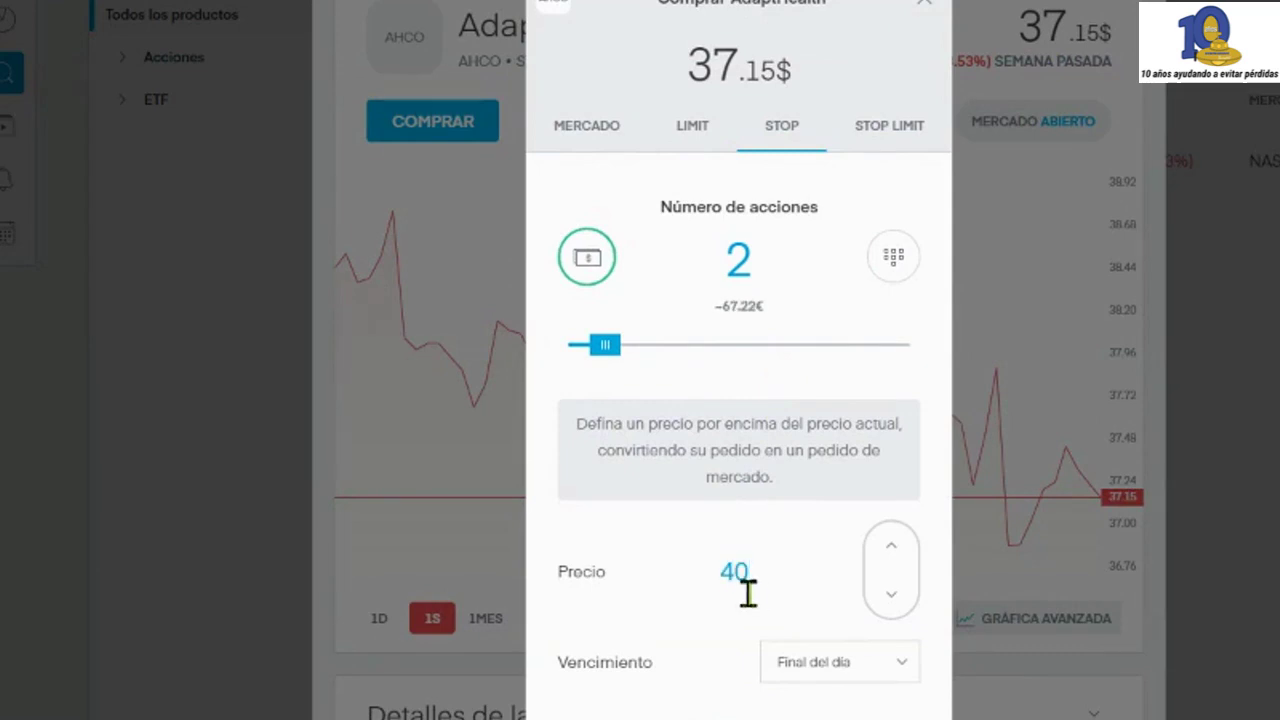
pyautogui.click(829, 674)
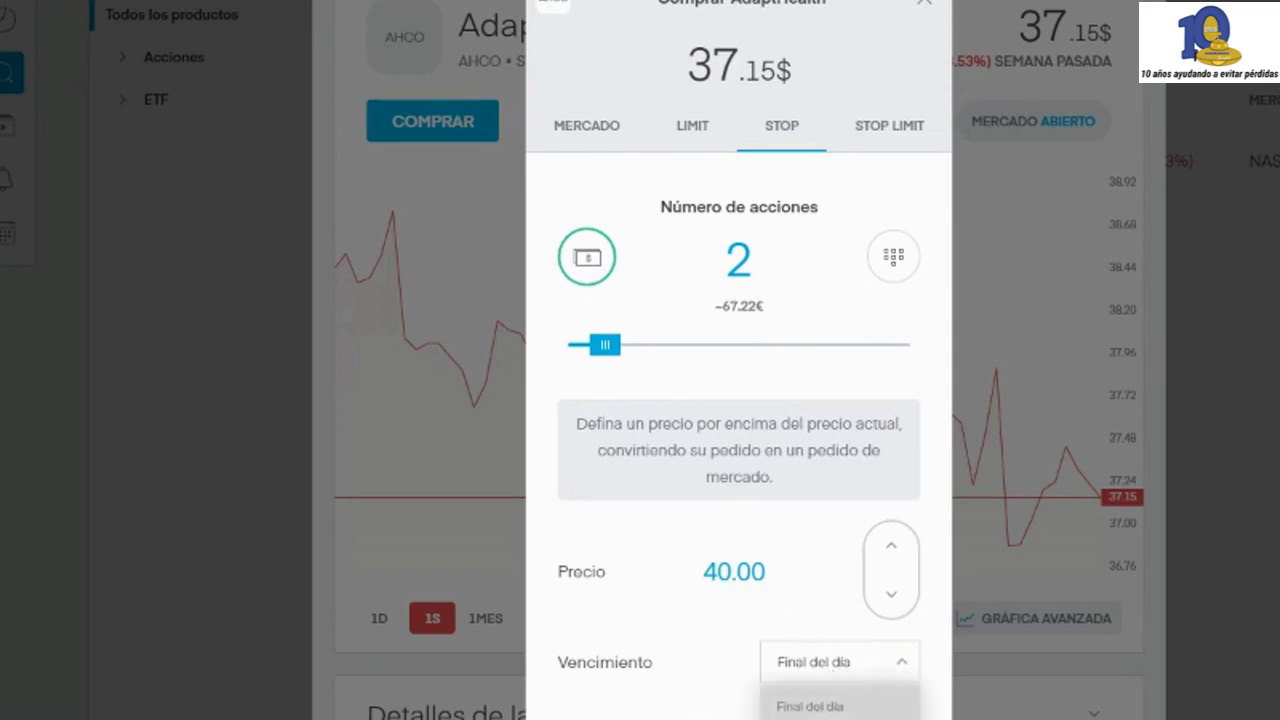
pyautogui.click(812, 716)
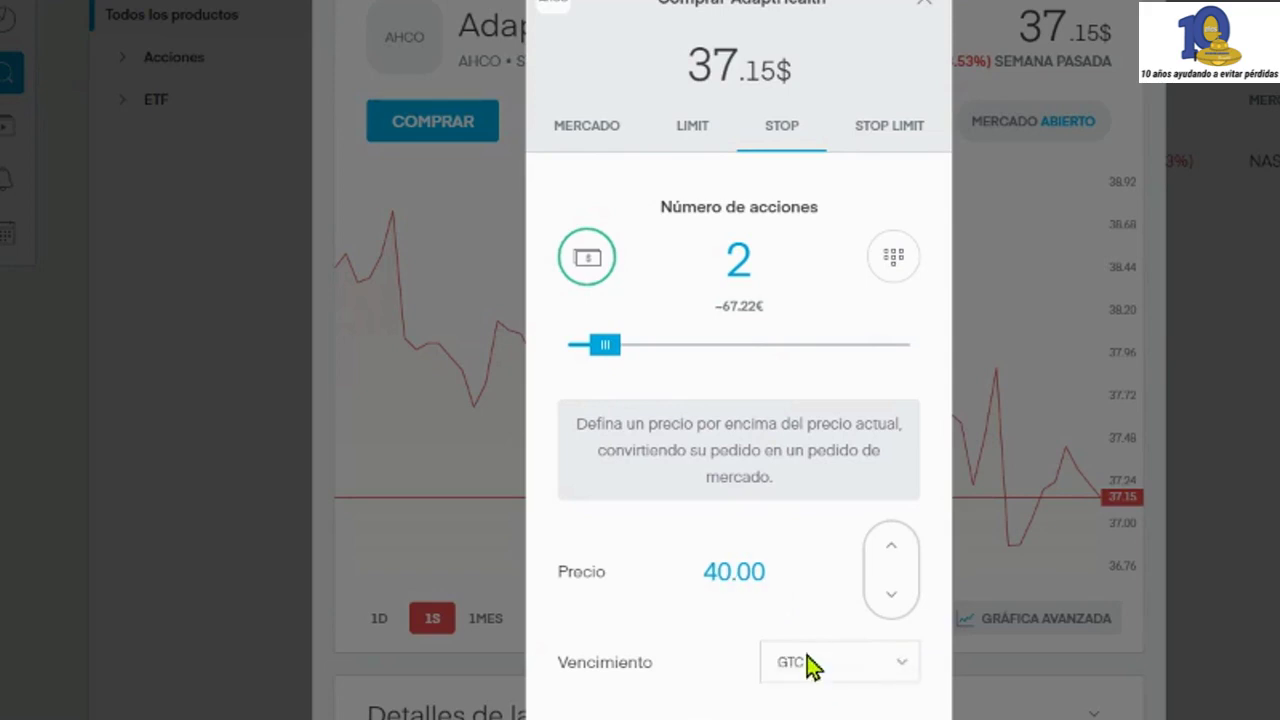
pyautogui.click(811, 703)
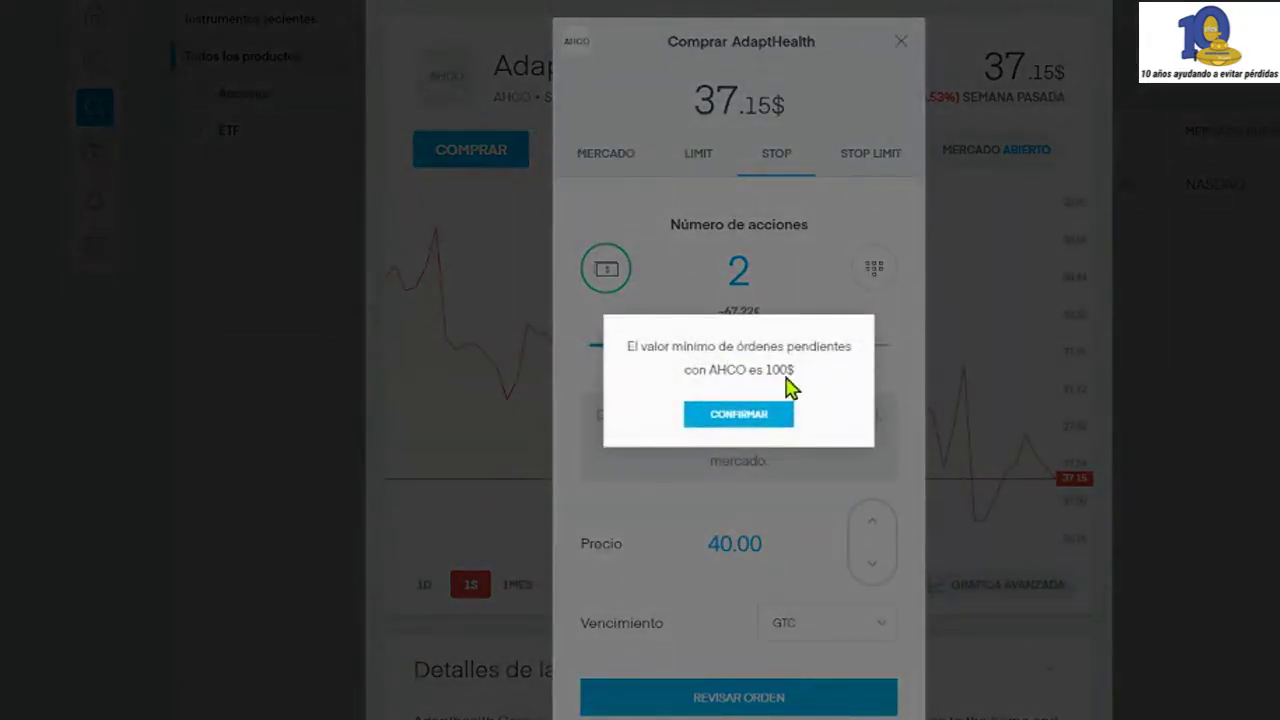
pyautogui.click(779, 416)
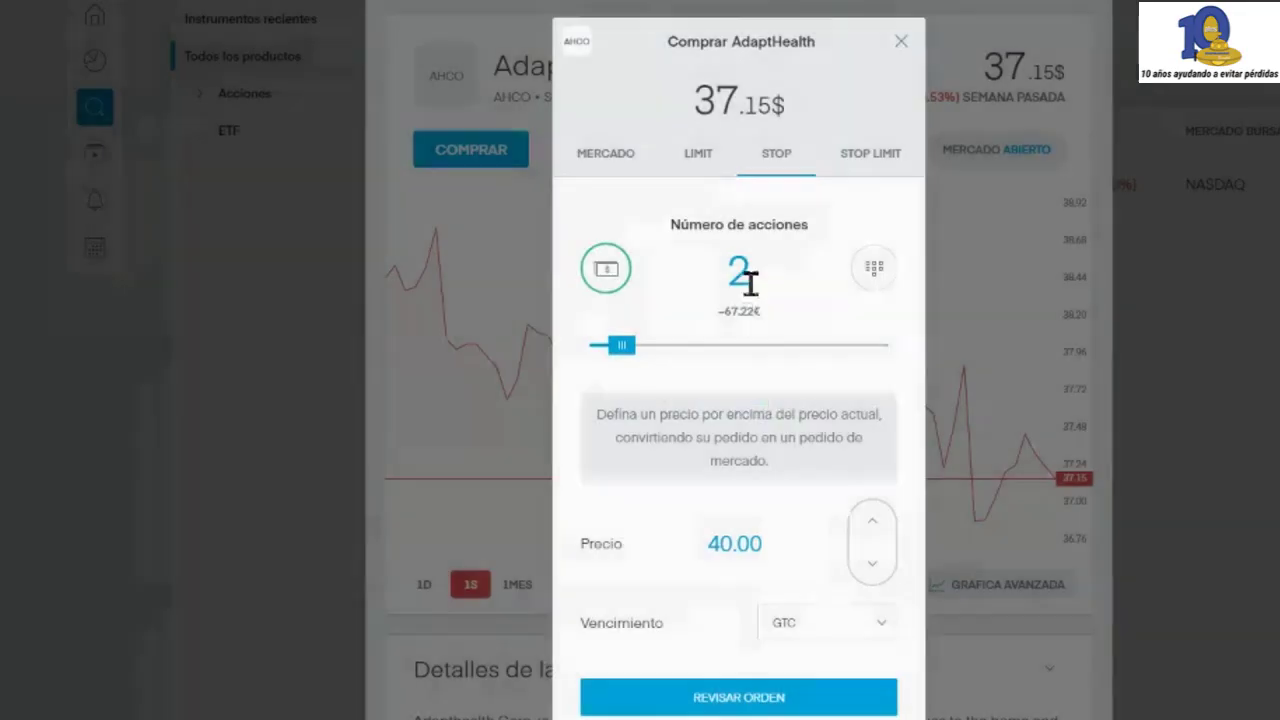
# - Set the number of AdaptHealth shares to 3, submit the stop order, and check it under the pending orders
pyautogui.press('BackSpace')
pyautogui.write('4')
pyautogui.press('BackSpace')
pyautogui.write('3')
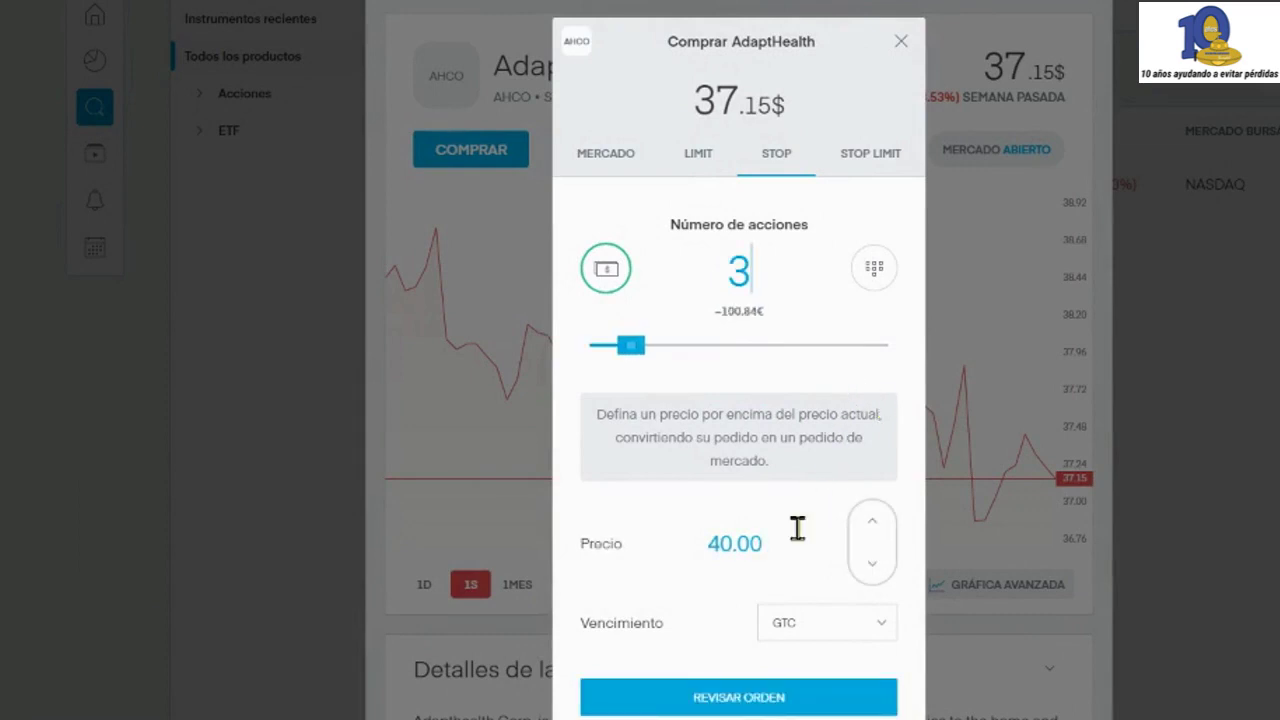
pyautogui.click(771, 697)
pyautogui.click(790, 642)
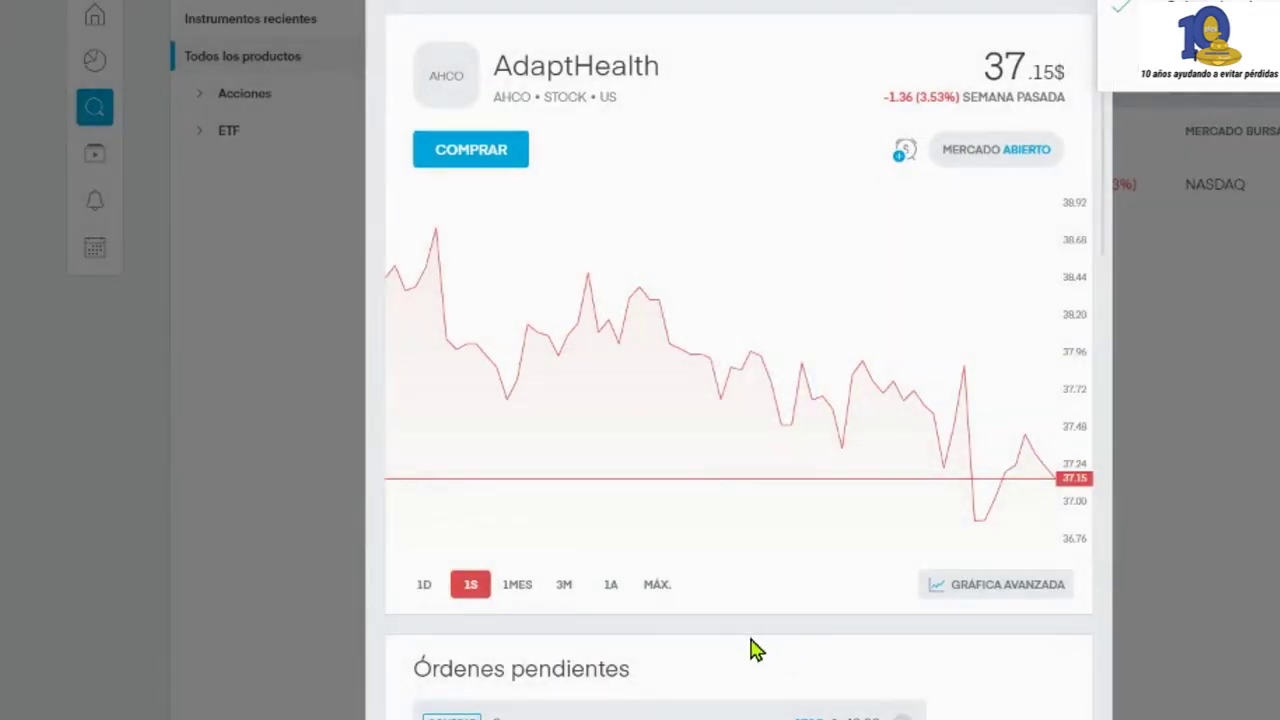
pyautogui.scroll(-3, 541, 425)
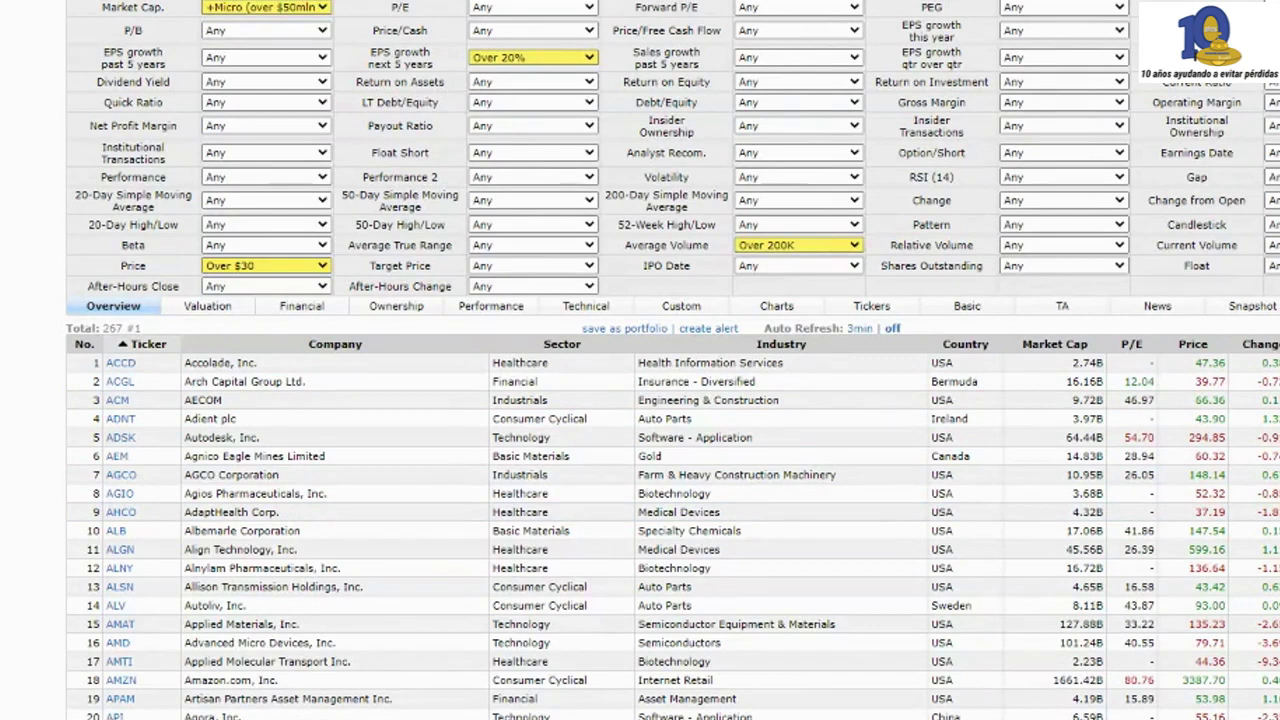
# - Switch to the Submarino Bursátil alerts page and examine the bullish and bearish company tables, including the DKNG entry, target and exit prices
pyautogui.scroll(2, 640, 360)
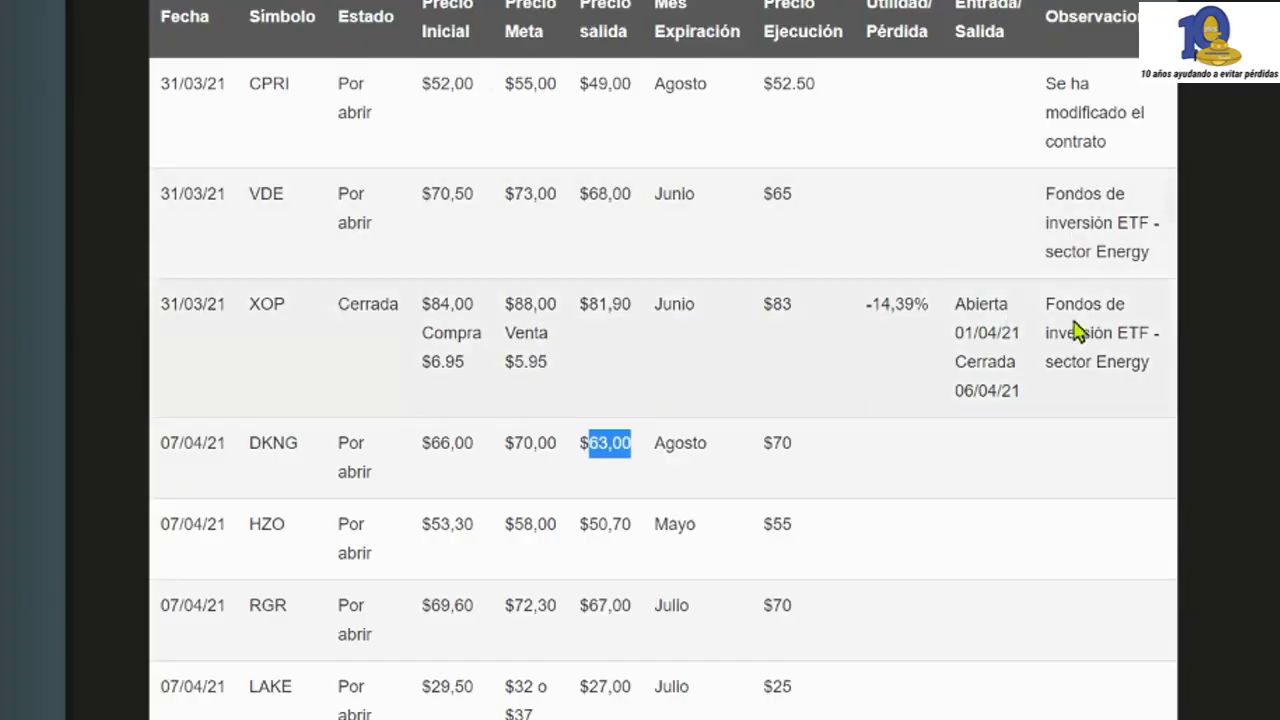
pyautogui.scroll(3, 1000, 320)
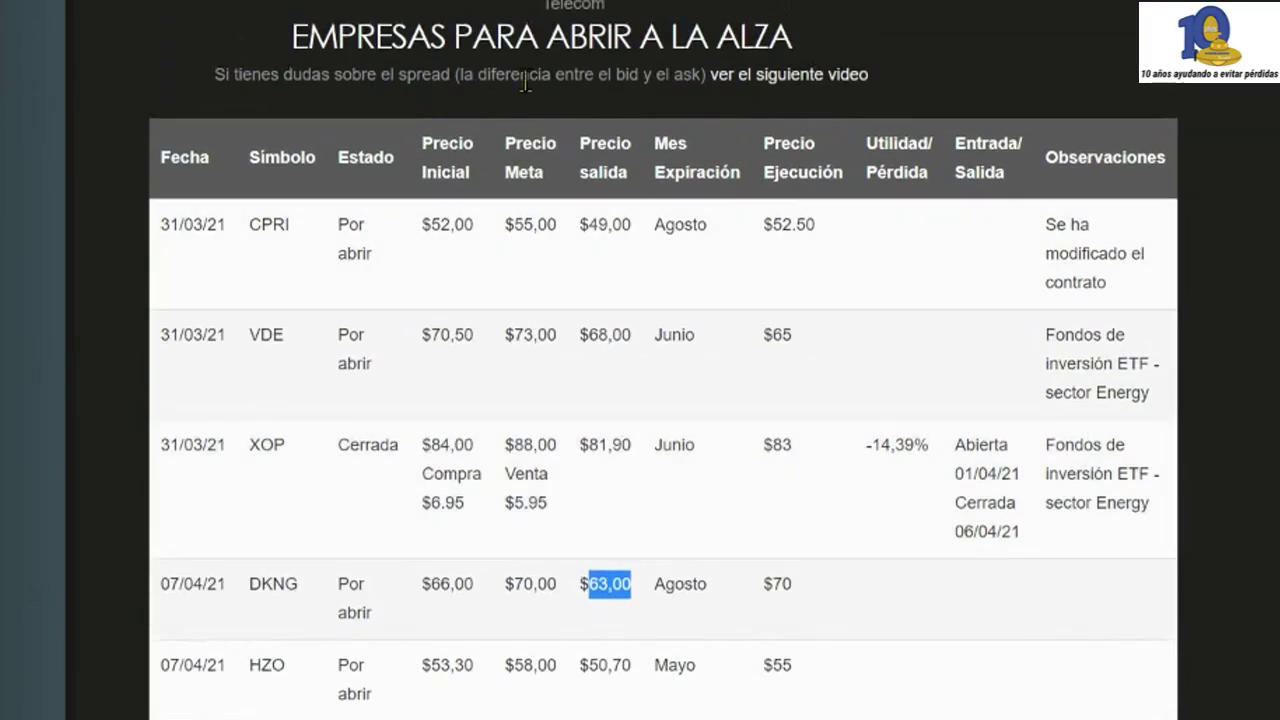
pyautogui.moveTo(266, 46); pyautogui.dragTo(822, 46)
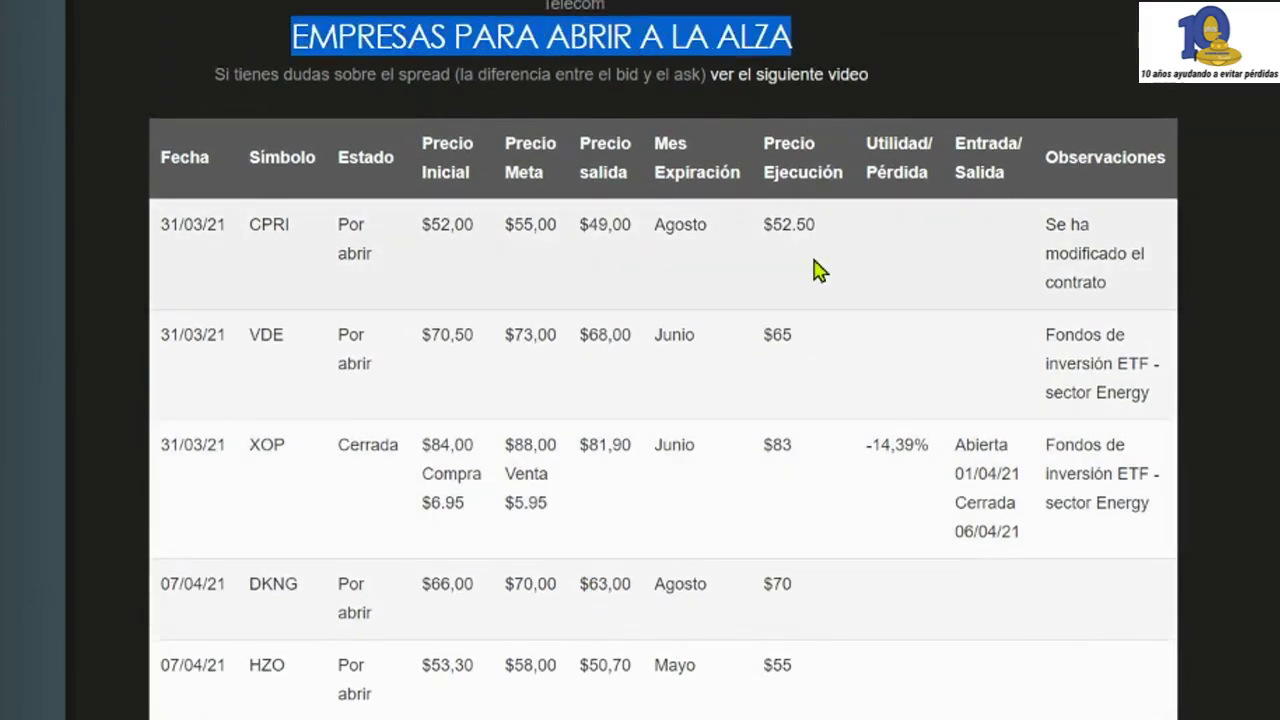
pyautogui.scroll(-10, 818, 268)
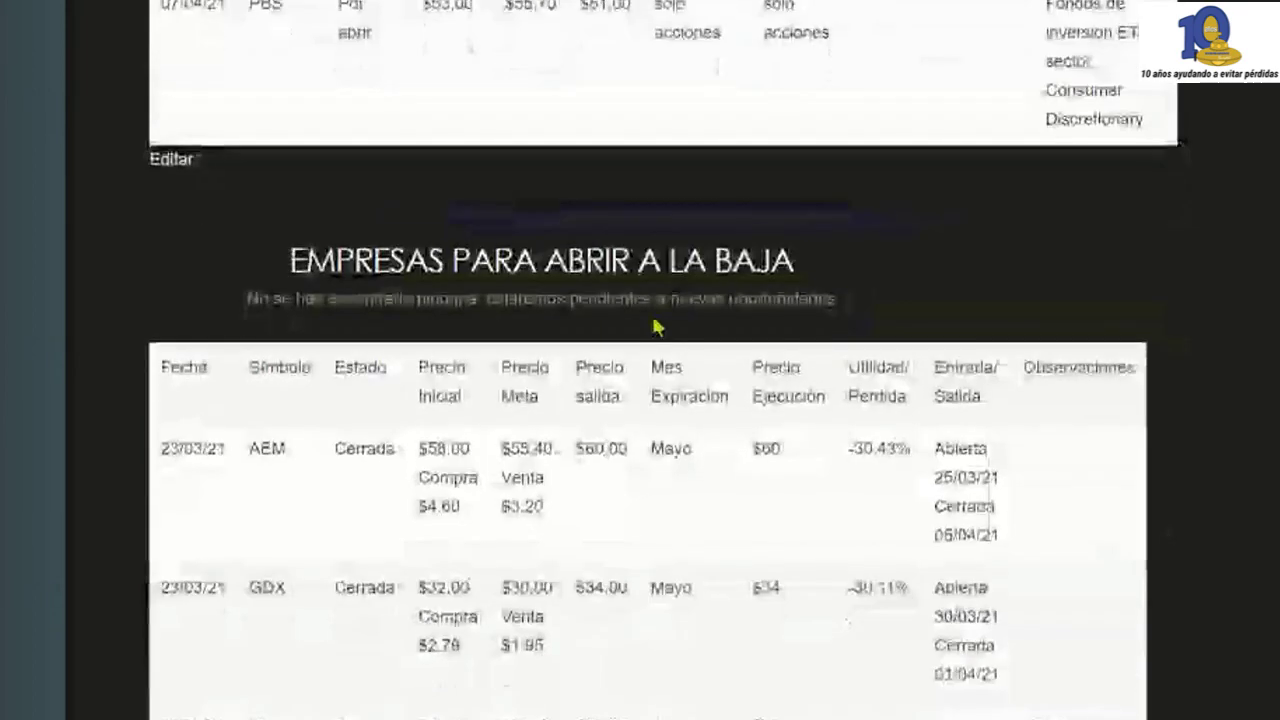
pyautogui.moveTo(305, 260); pyautogui.dragTo(858, 262)
pyautogui.scroll(8, 894, 368)
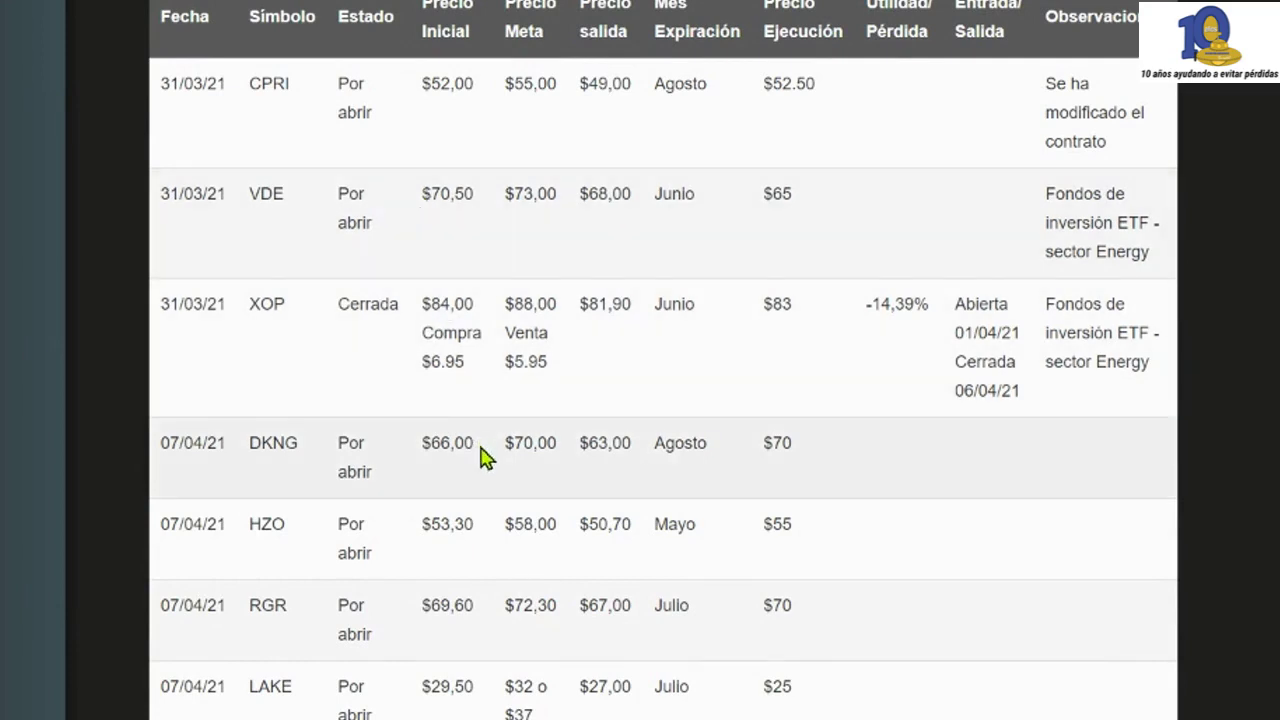
pyautogui.scroll(-1, 479, 450)
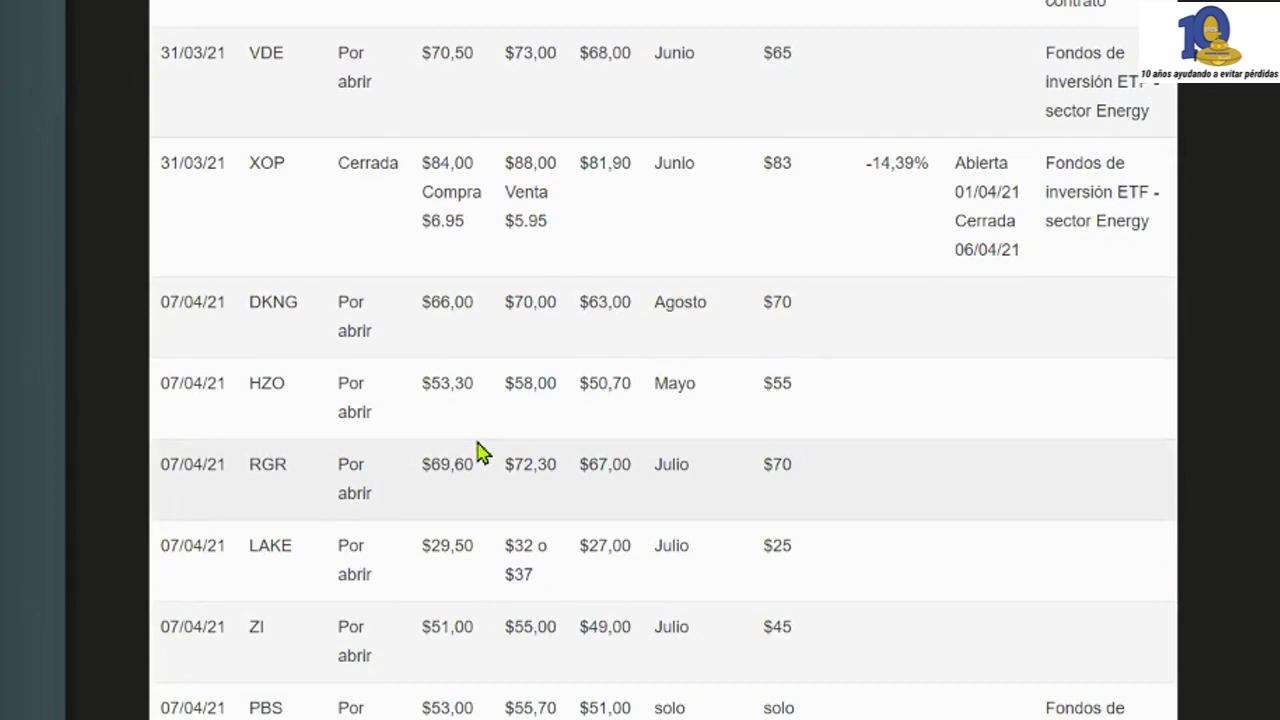
pyautogui.moveTo(431, 302); pyautogui.dragTo(634, 288)
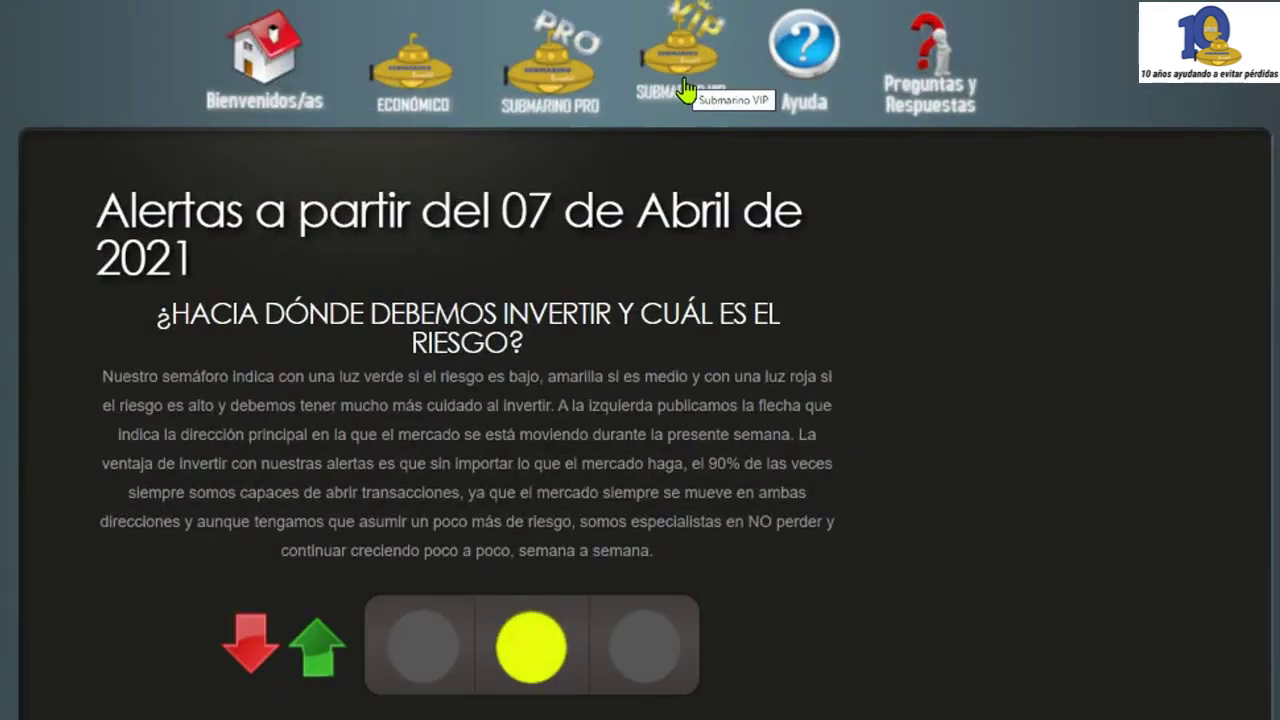
# - Open the Submarino VIP page and examine the courses offered from Nivel 1 through Nivel 8
pyautogui.click(686, 92)
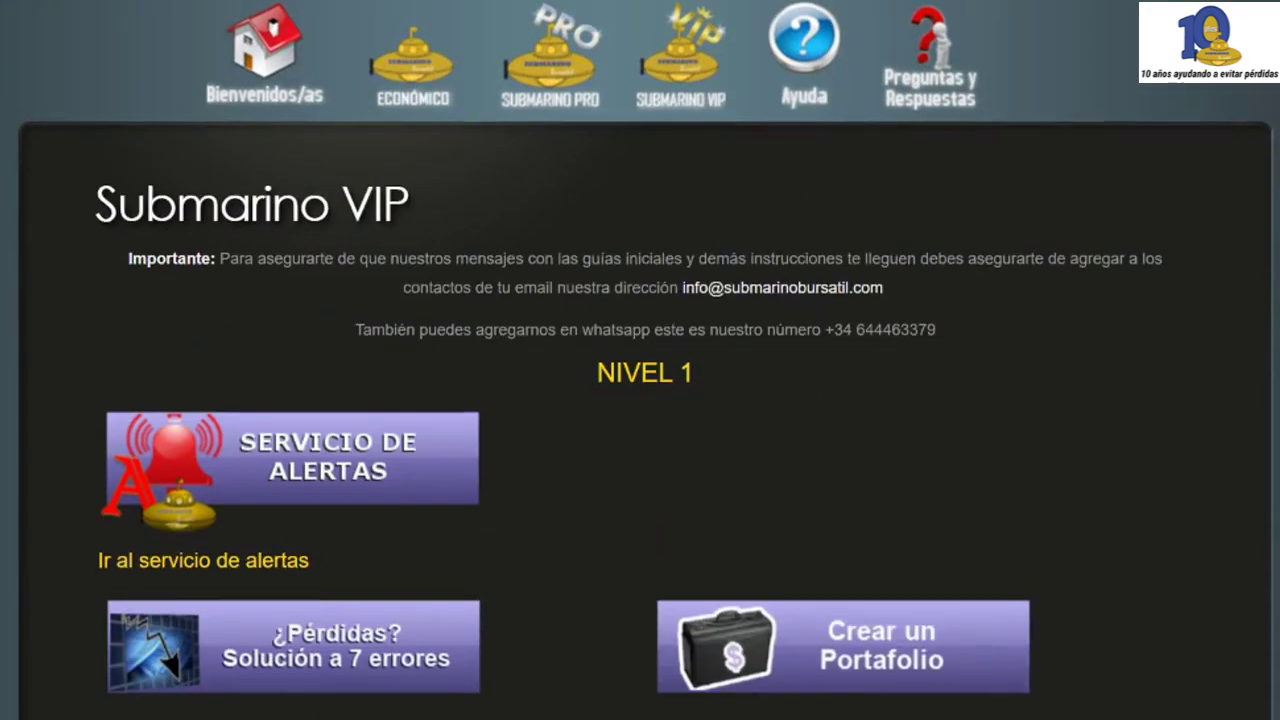
pyautogui.scroll(-2, 512, 299)
pyautogui.scroll(-1, 510, 298)
pyautogui.scroll(-5, 666, 331)
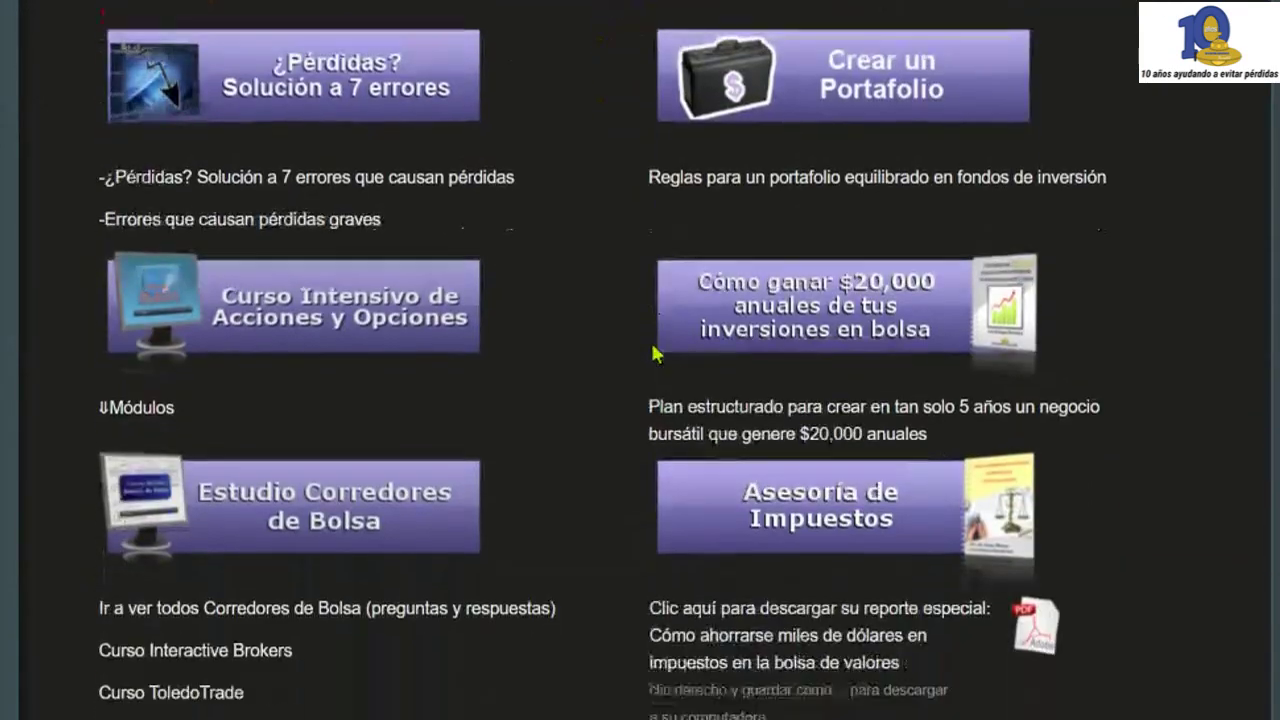
pyautogui.scroll(5, 660, 365)
pyautogui.scroll(-10, 651, 371)
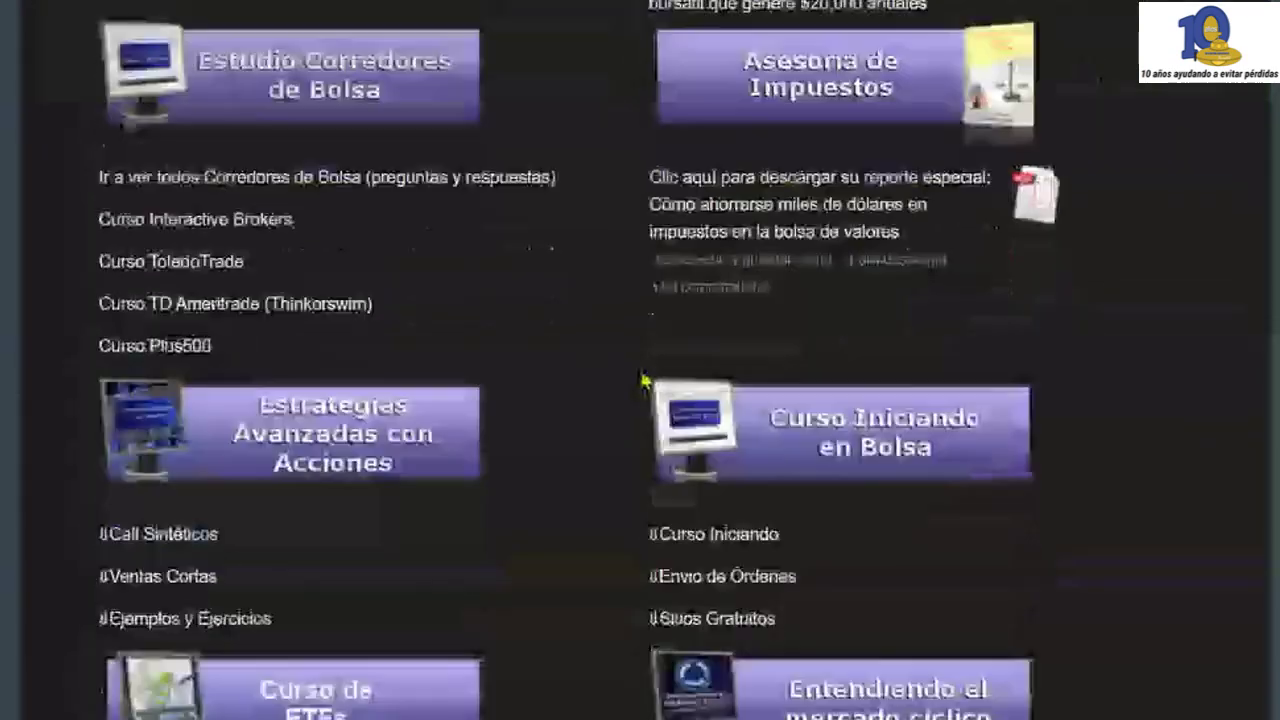
pyautogui.scroll(-10, 640, 383)
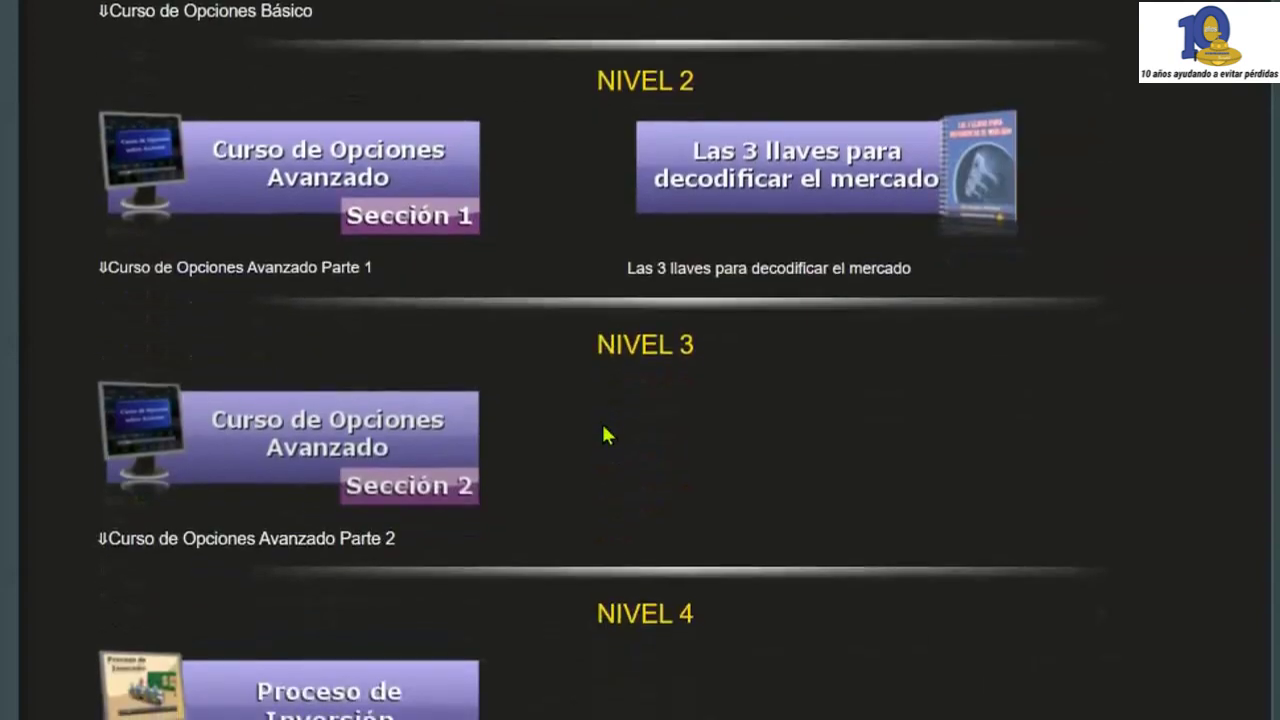
pyautogui.scroll(-7, 740, 443)
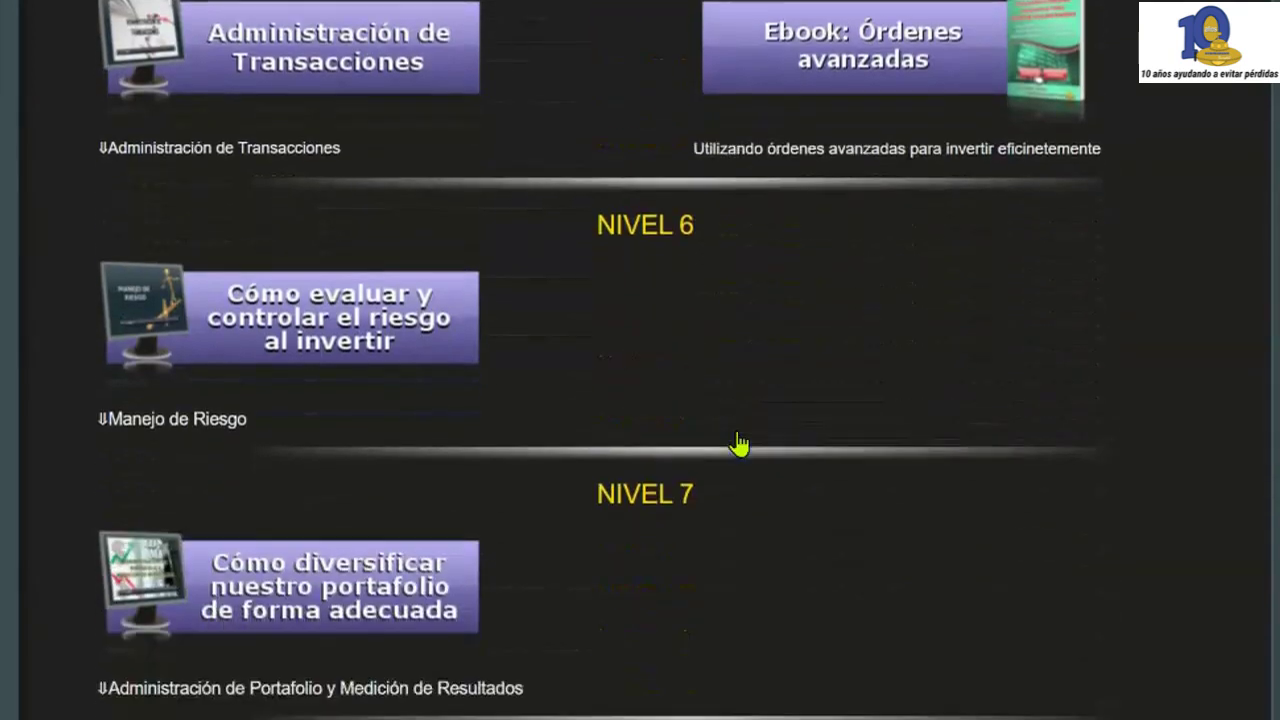
pyautogui.scroll(-4, 883, 415)
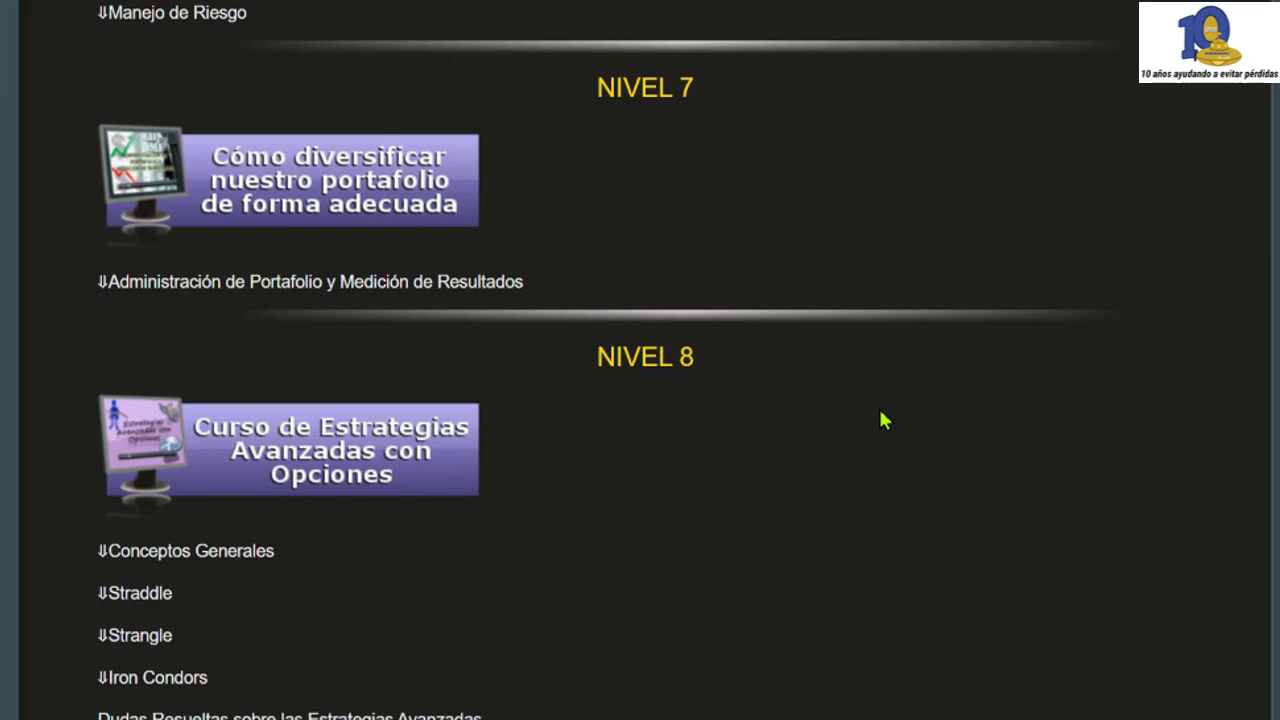
# - Return to the Nivel 1 section of the VIP page and review its alert service and portfolio resources
pyautogui.scroll(20, 880, 414)
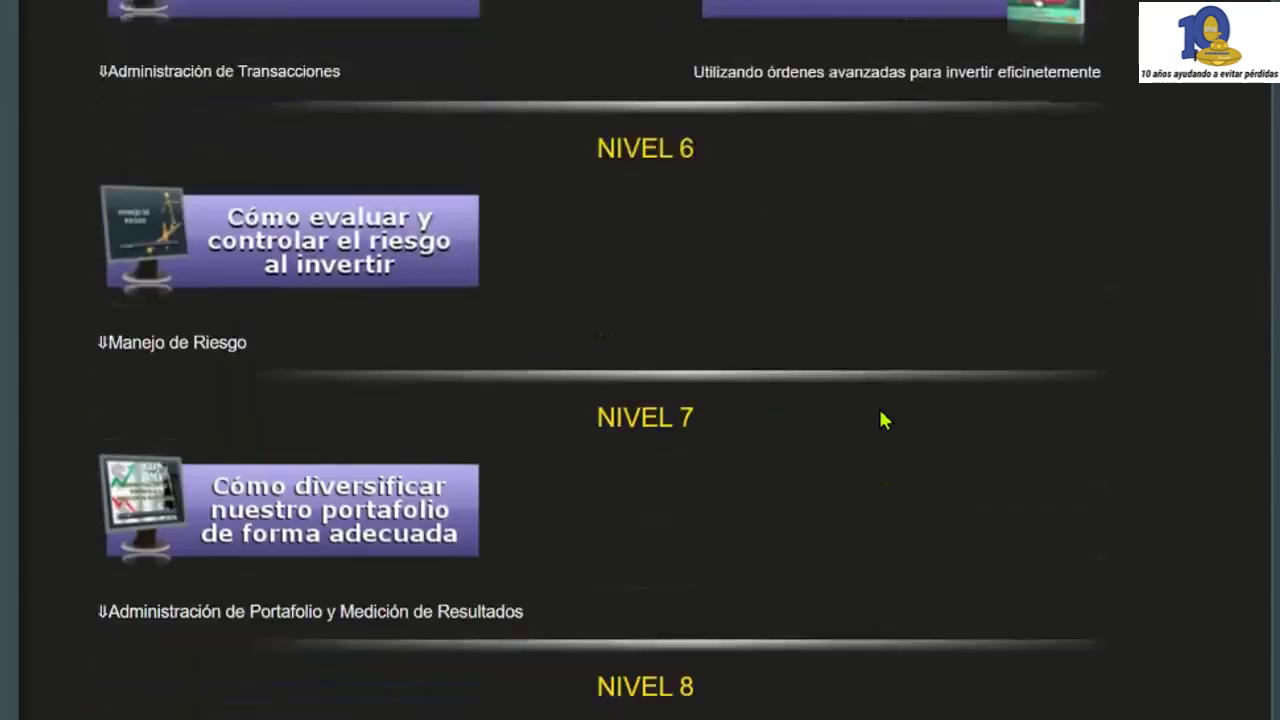
pyautogui.scroll(10, 883, 420)
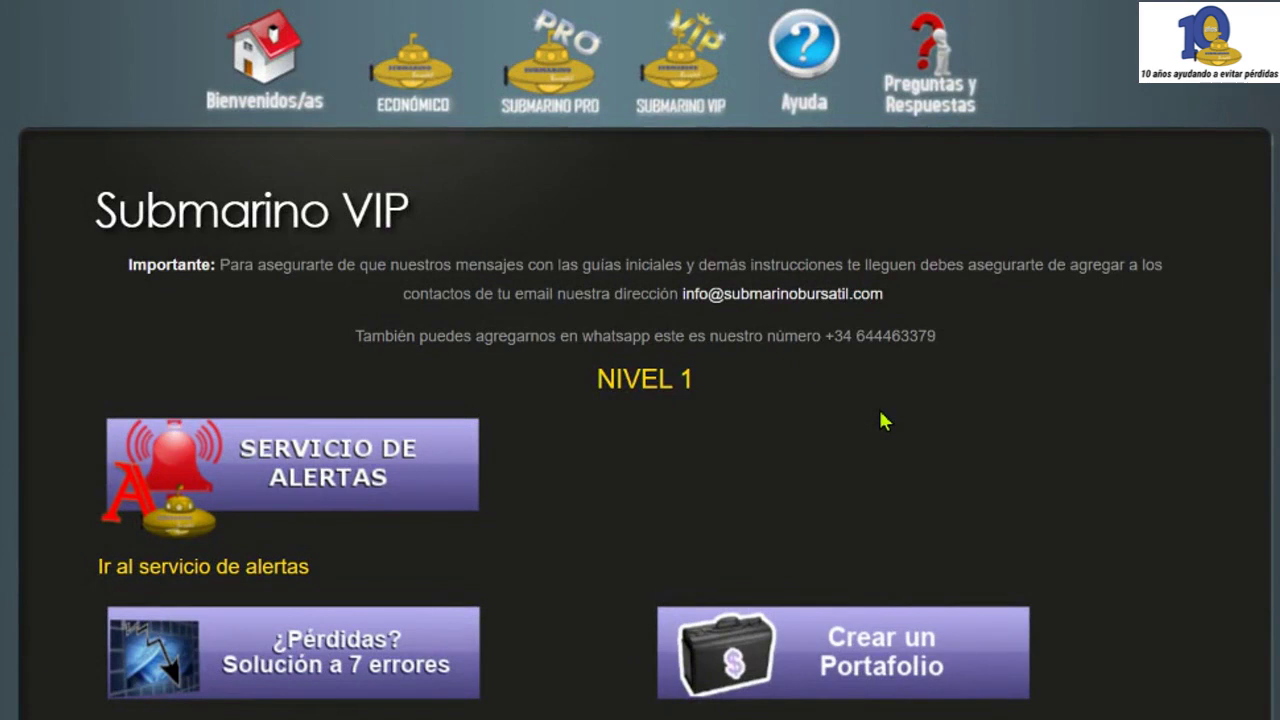
pyautogui.scroll(-5, 880, 420)
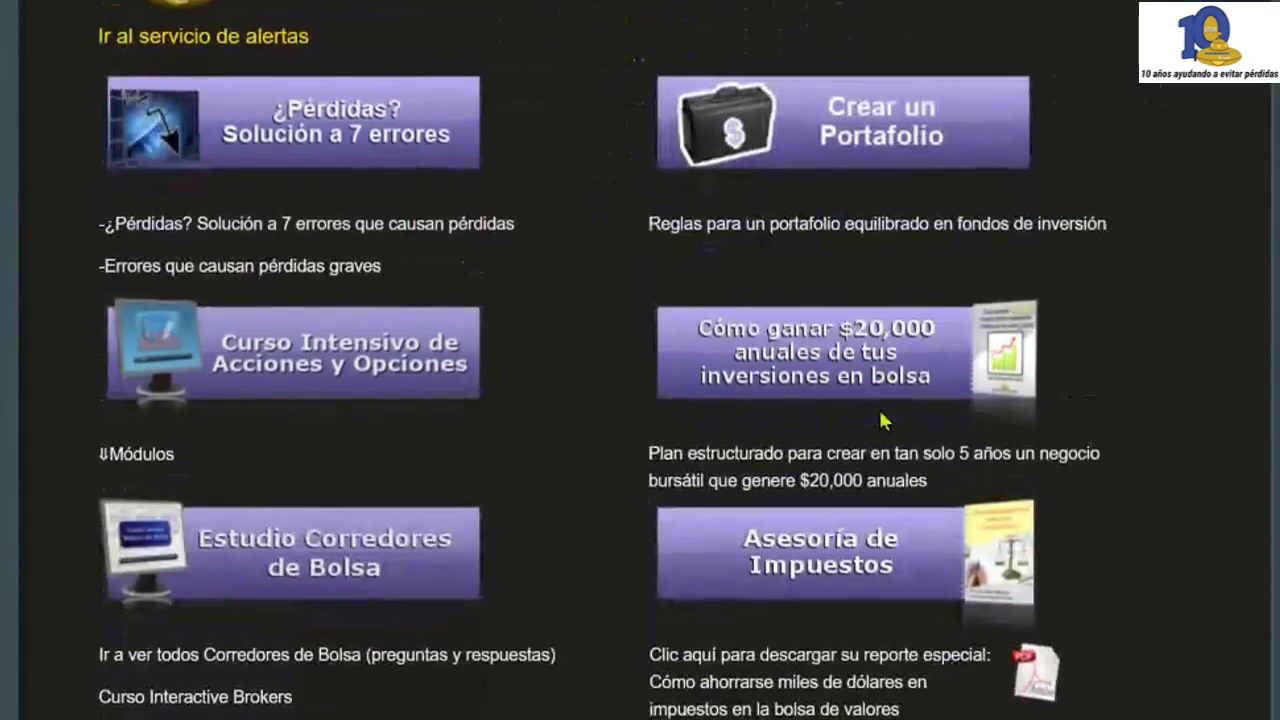
pyautogui.scroll(3, 818, 374)
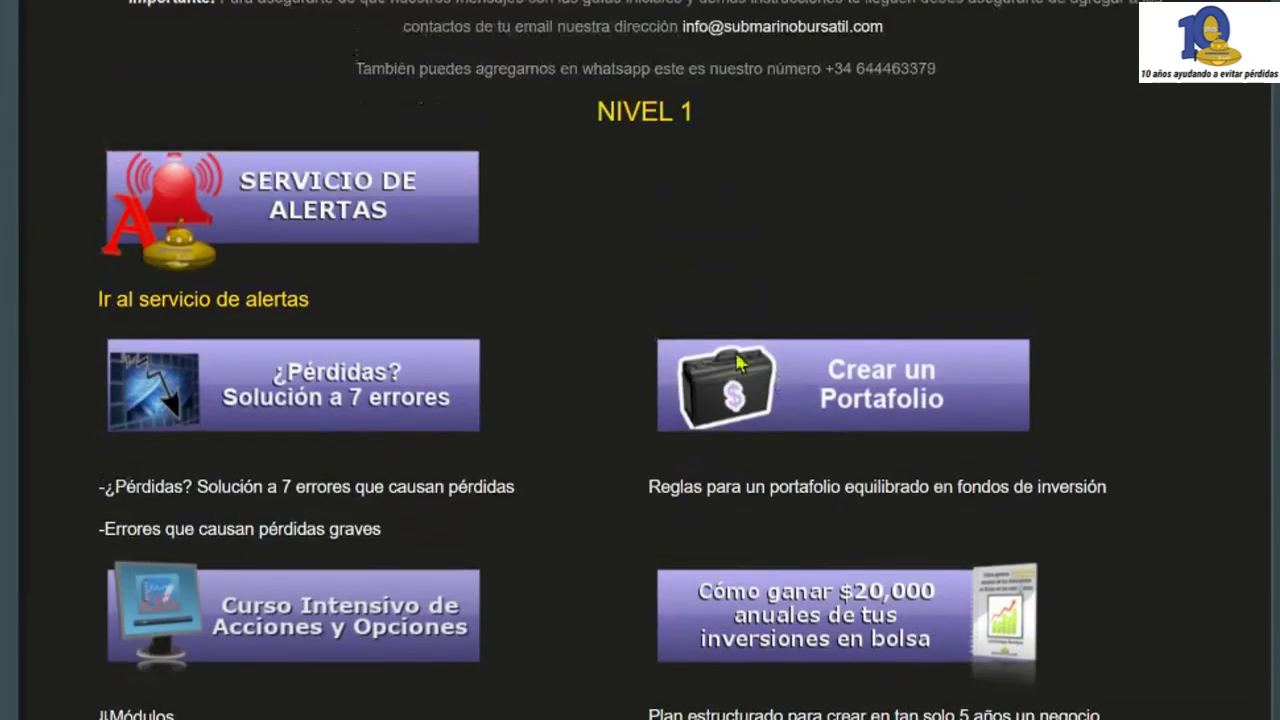